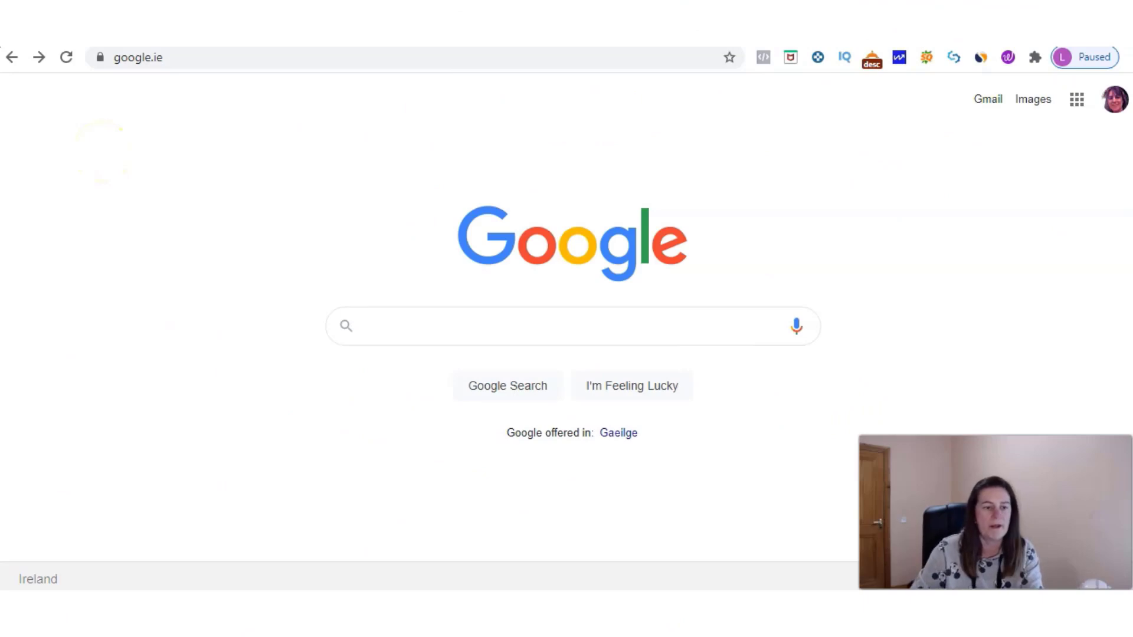
Go to voicemaker.in in Chrome and open the REGISTER sign-up form.
left_click(175, 56)
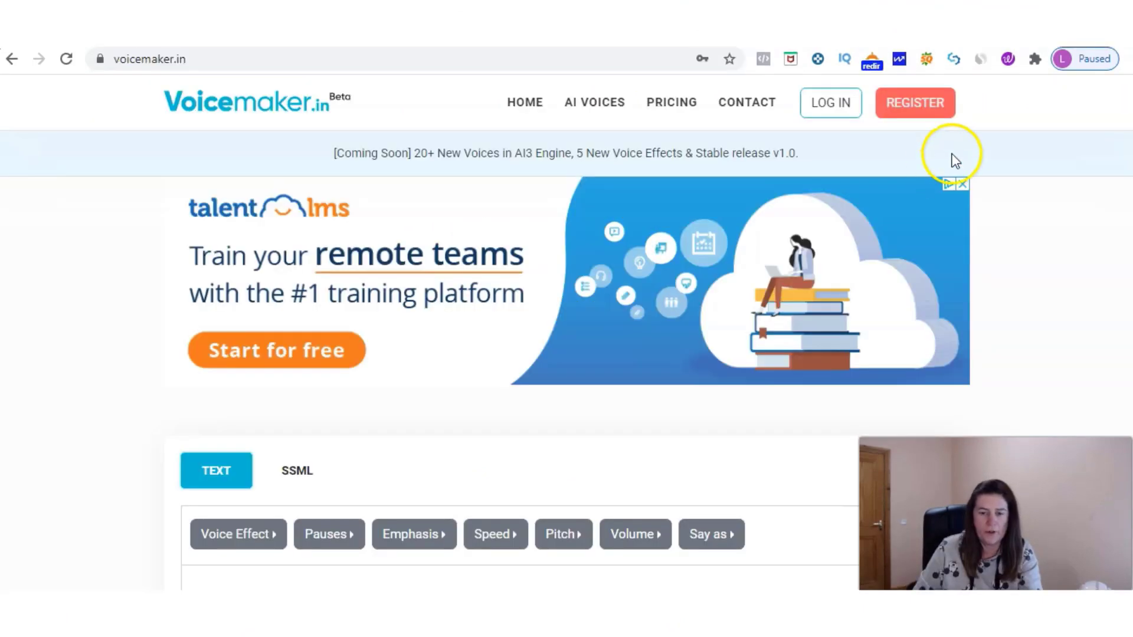
left_click(925, 109)
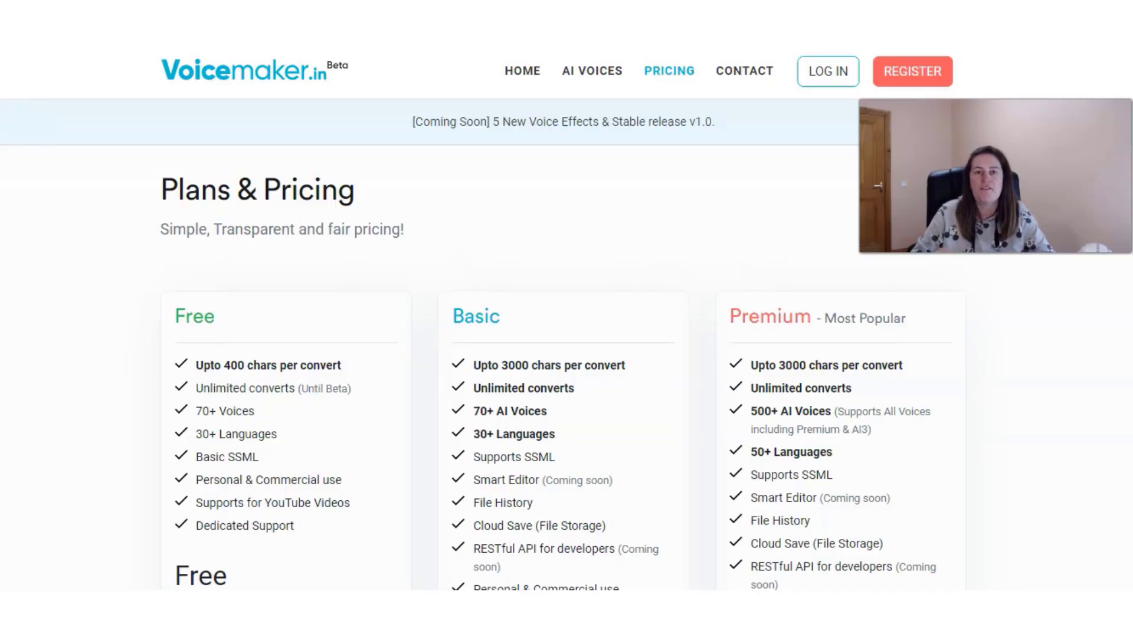
Scroll through the Free, $5 Basic and $8 Premium pricing cards.
scroll(254, 283, "down", 3)
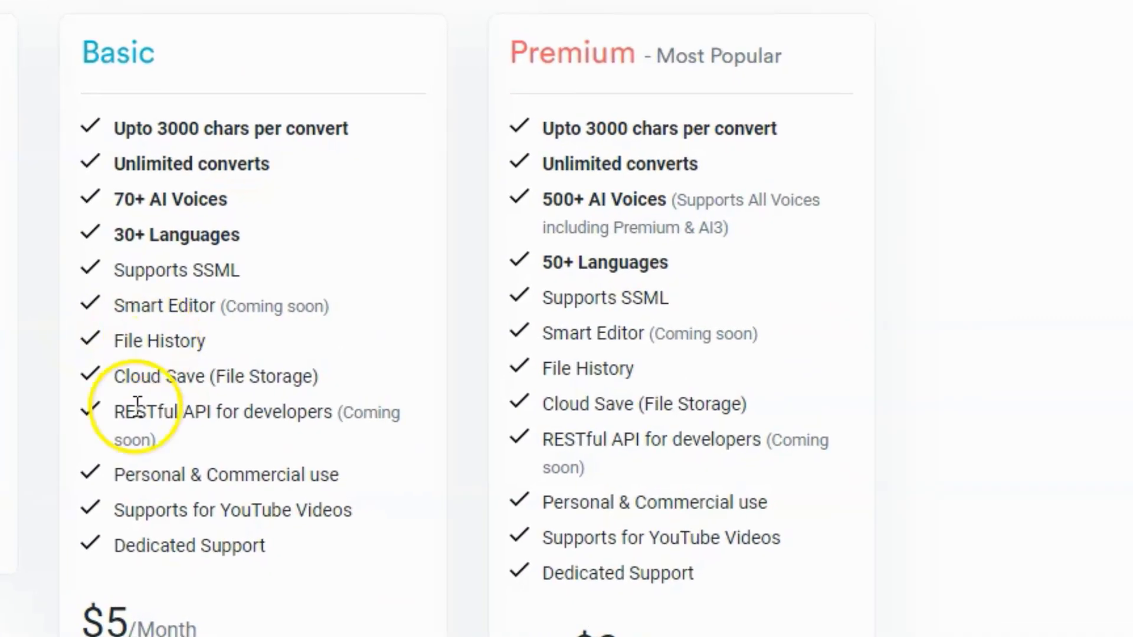
scroll(146, 363, "down", 2)
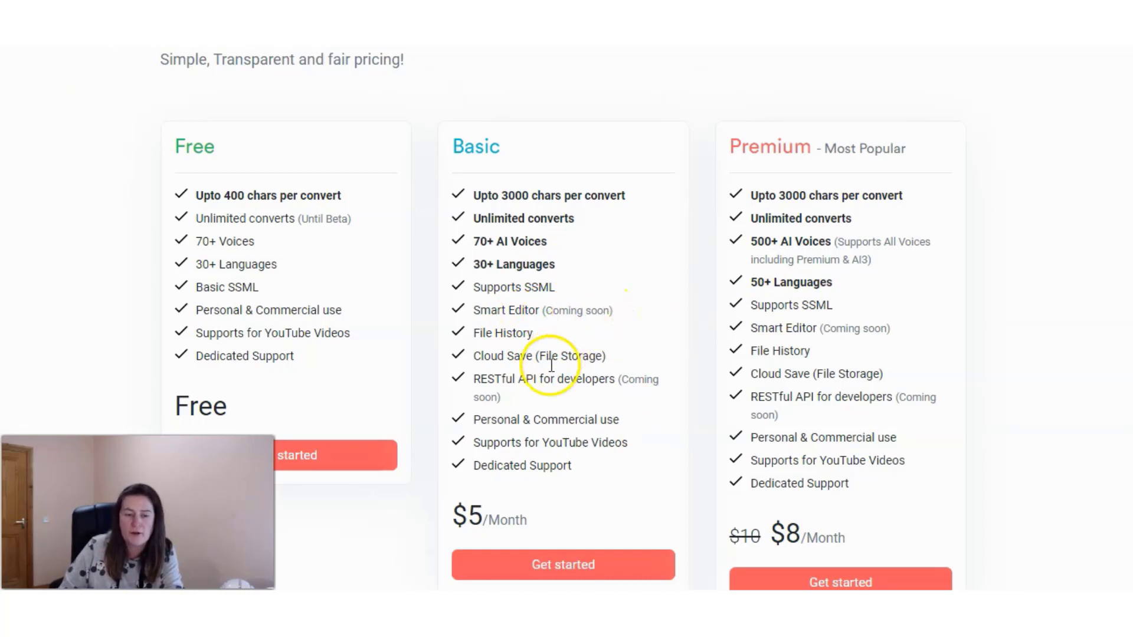
scroll(579, 382, "down", 3)
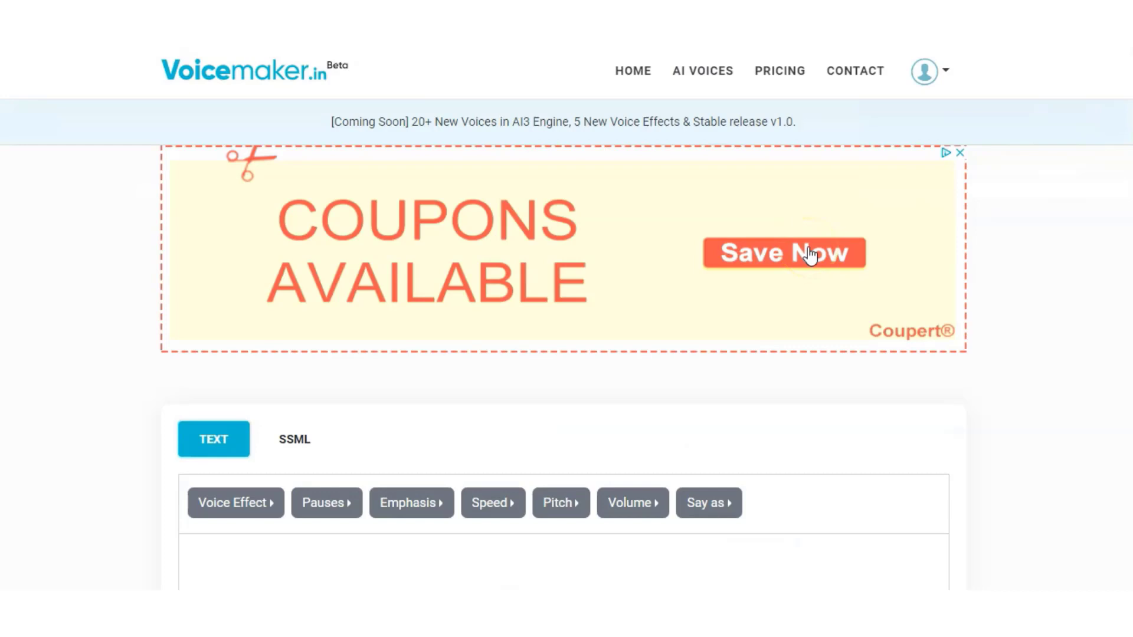
Scroll down to AI ENGINE and VOICES and read the Neural TTS info tooltip.
scroll(896, 342, "down", 3)
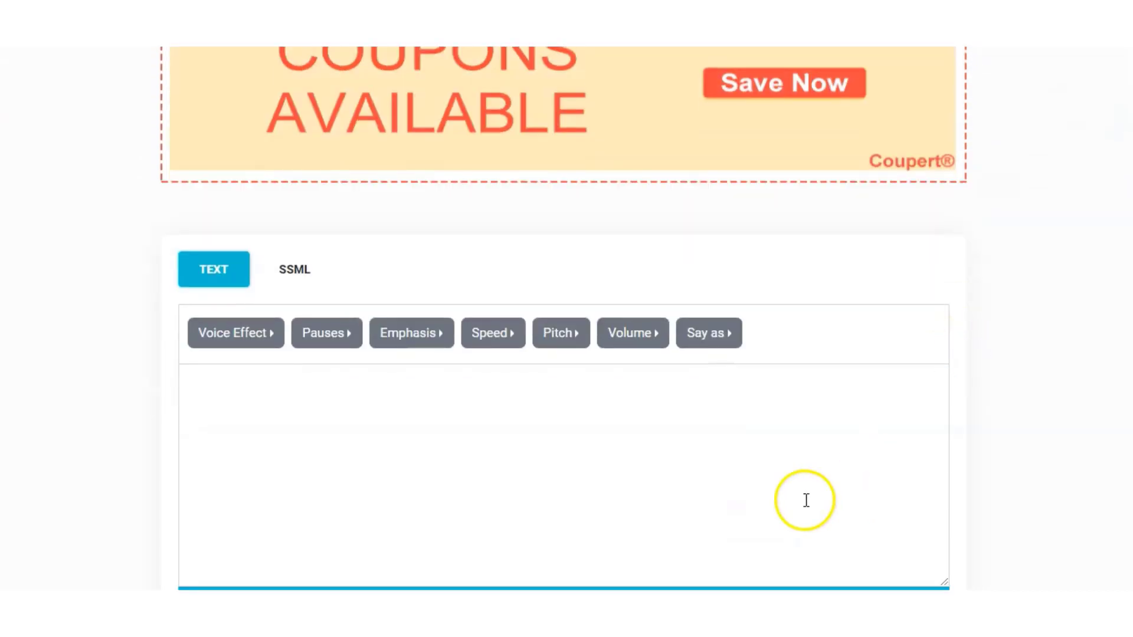
scroll(786, 481, "down", 1)
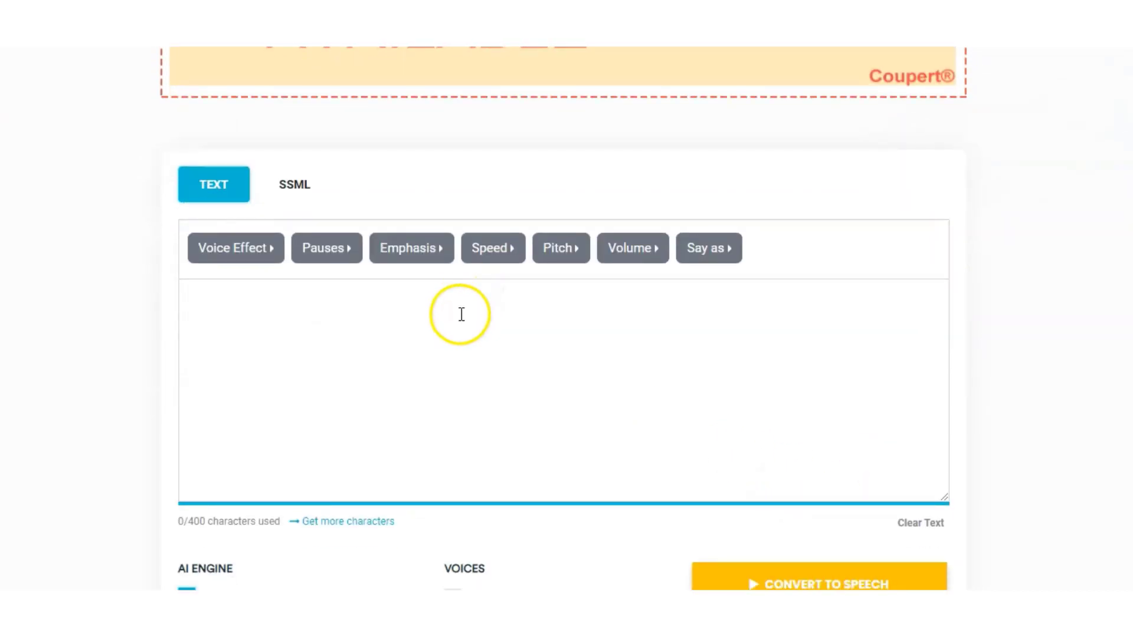
scroll(519, 331, "down", 4)
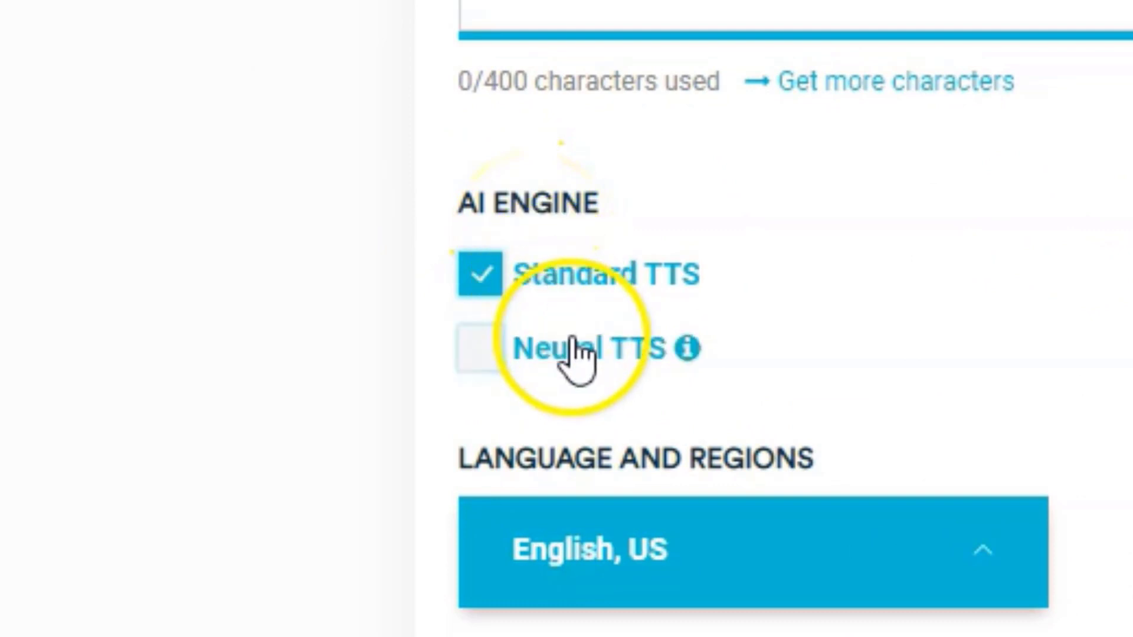
mouse_move(678, 360)
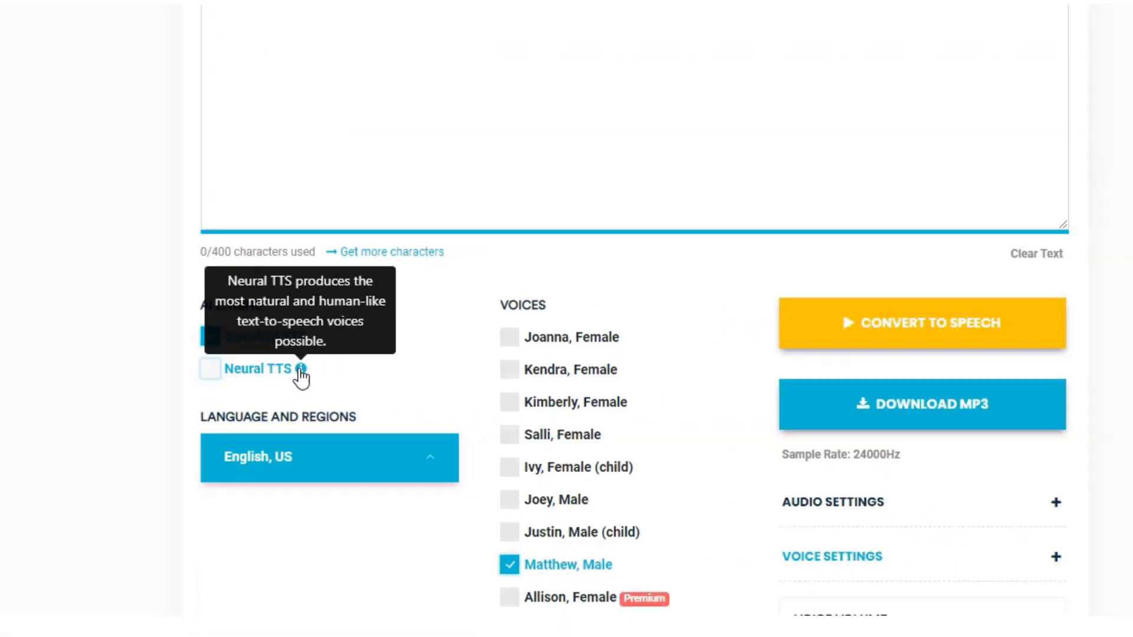
left_click(228, 353)
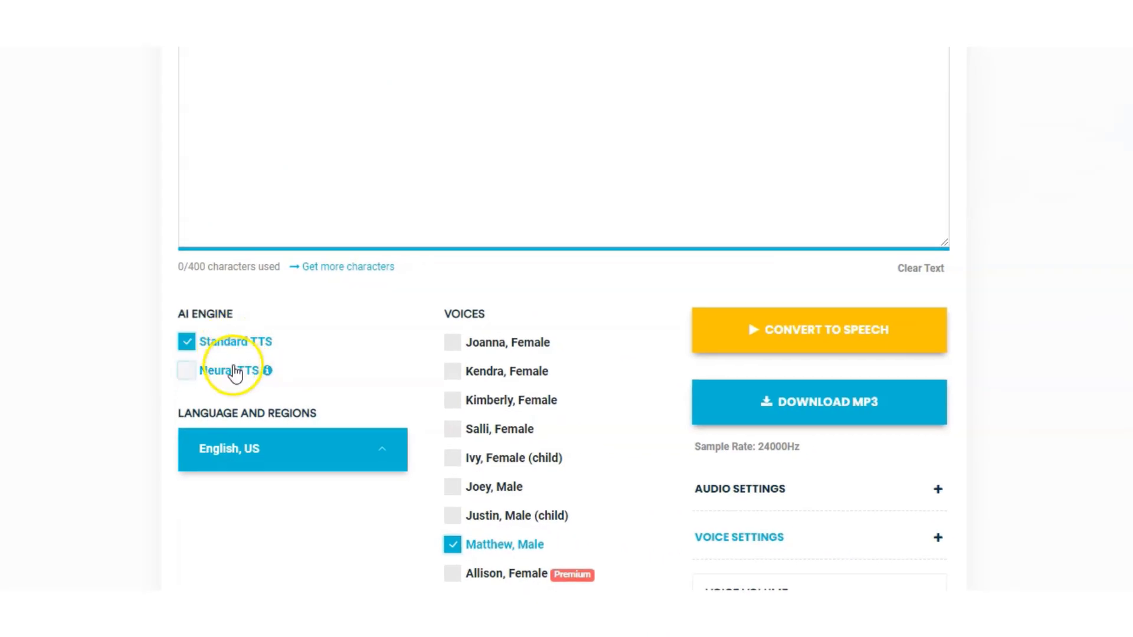
Switch the engine to Neural TTS and keep English, US as the language.
left_click(188, 371)
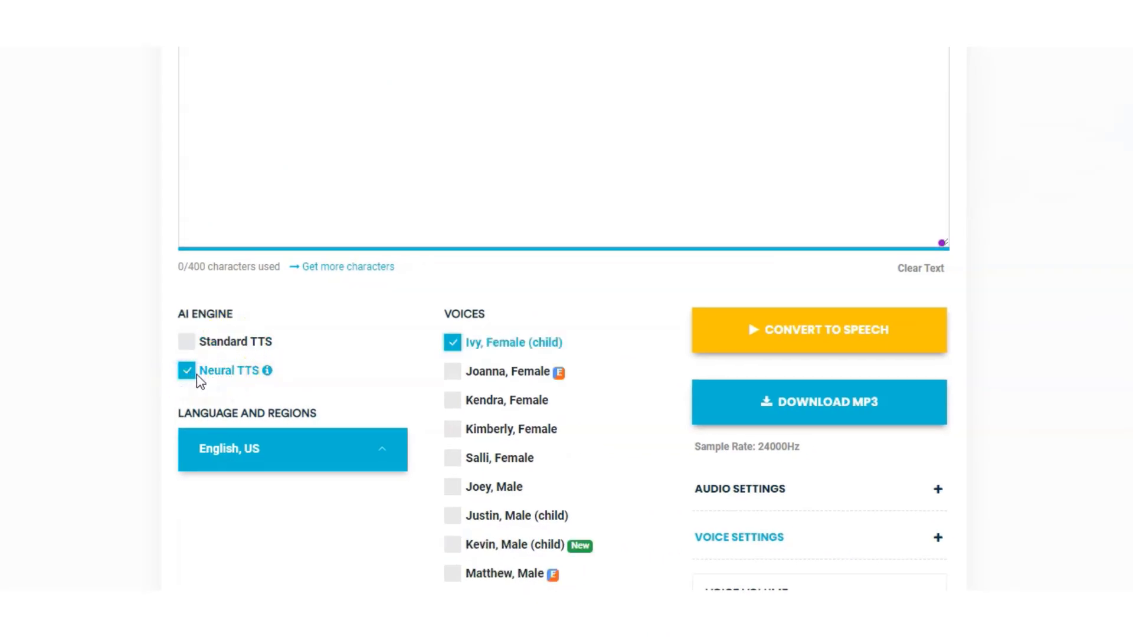
scroll(355, 437, "down", 2)
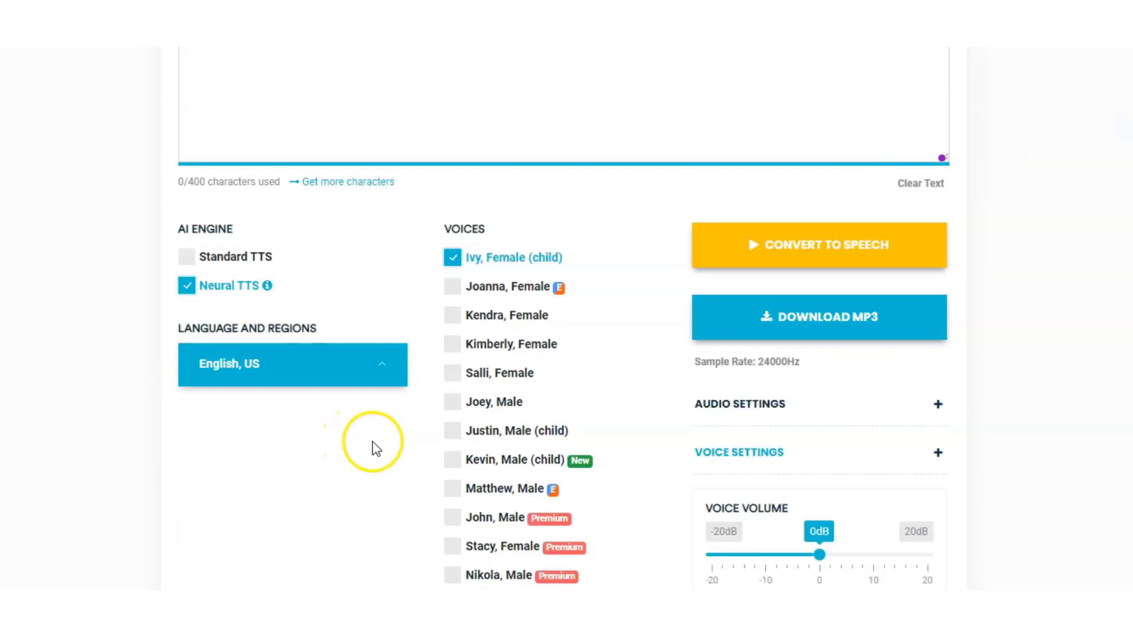
left_click(392, 374)
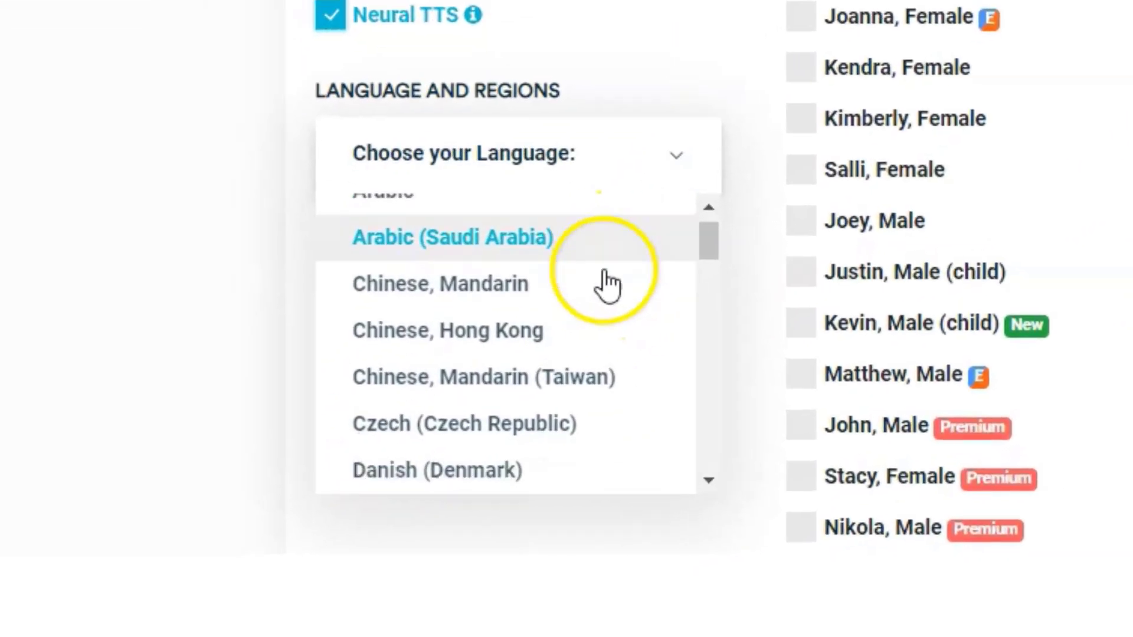
scroll(607, 295, "down", 5)
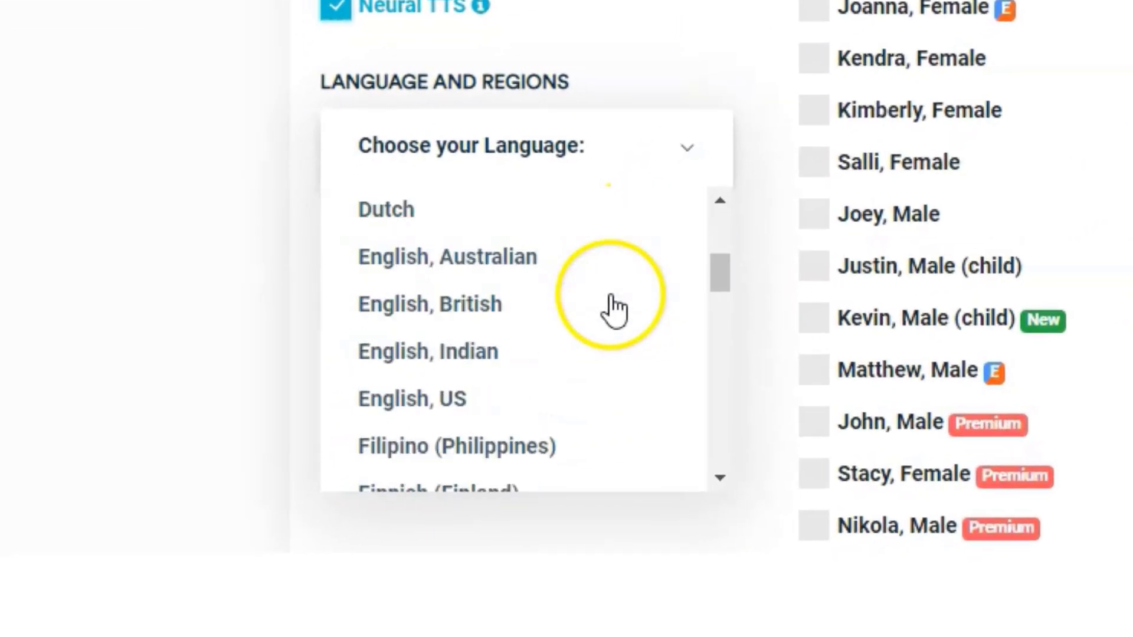
left_click(111, 89)
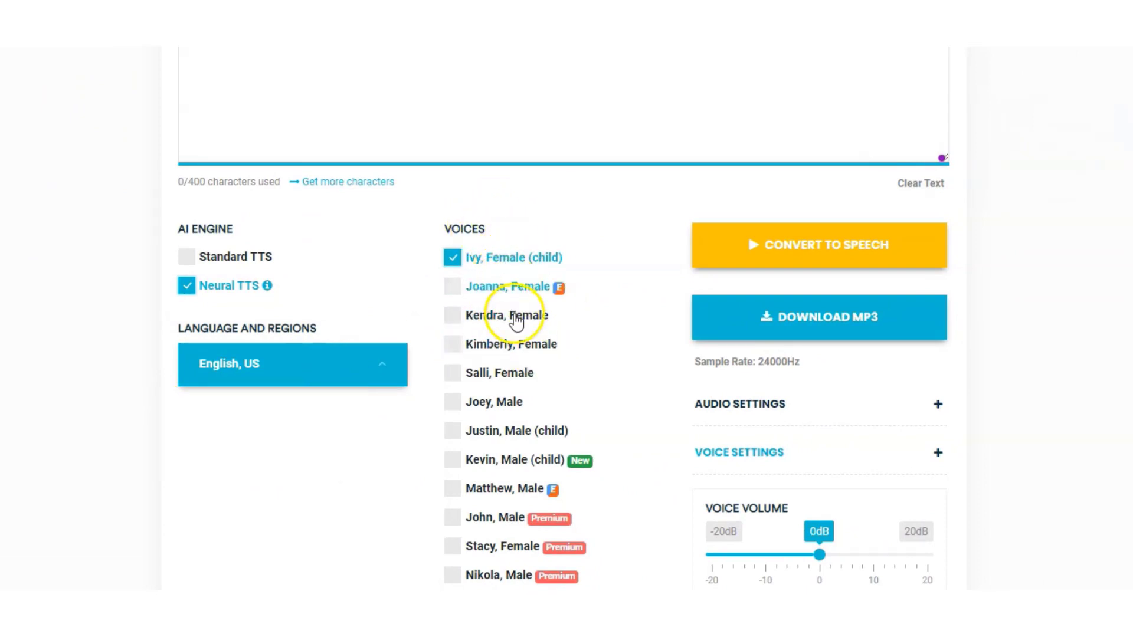
Scroll the voice list and select Joey, Male.
scroll(533, 448, "down", 3)
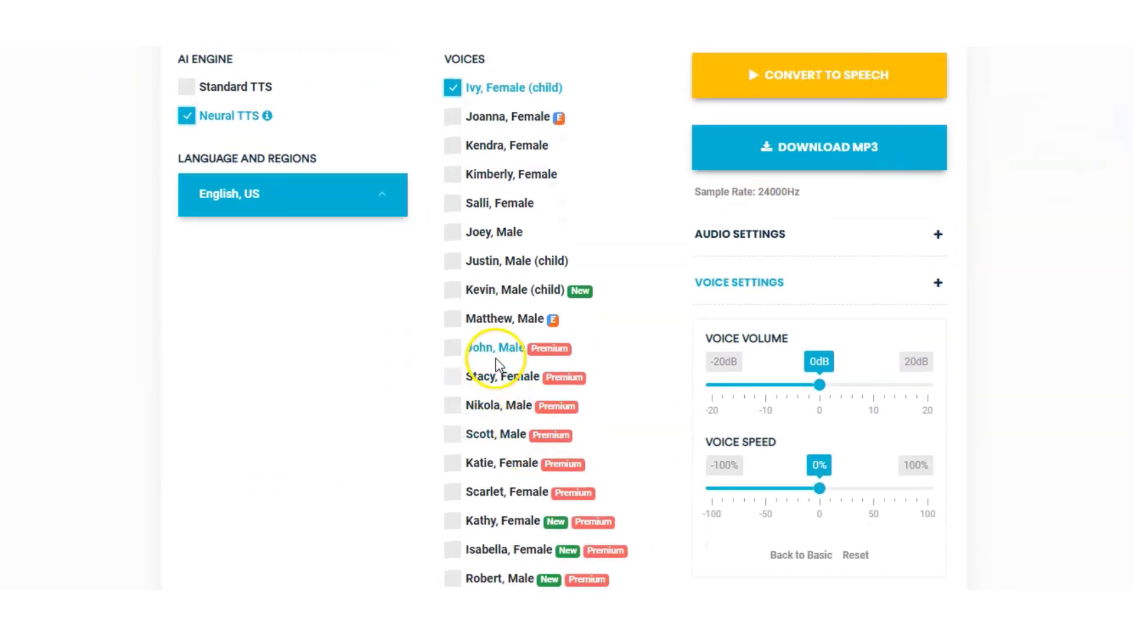
scroll(498, 363, "down", 3)
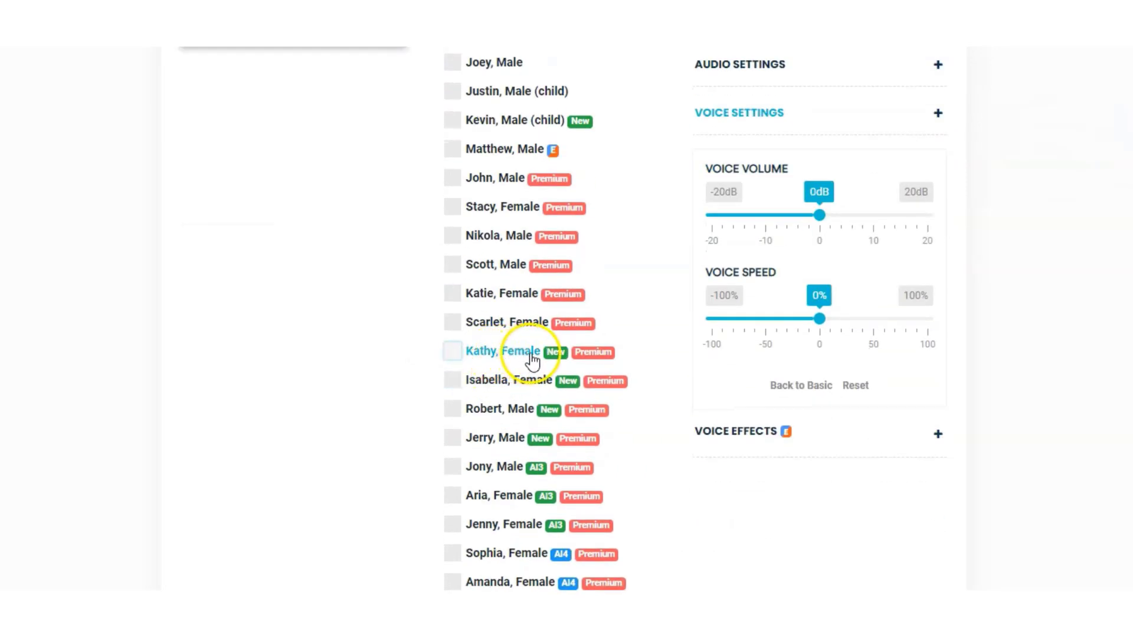
scroll(527, 390, "down", 2)
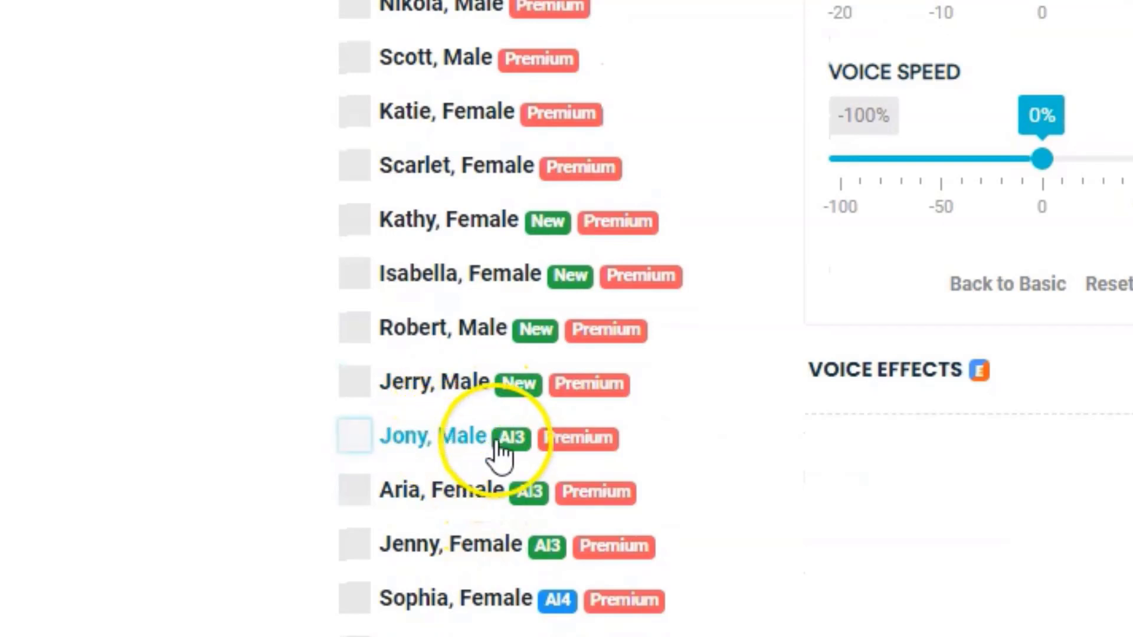
scroll(525, 464, "down", 4)
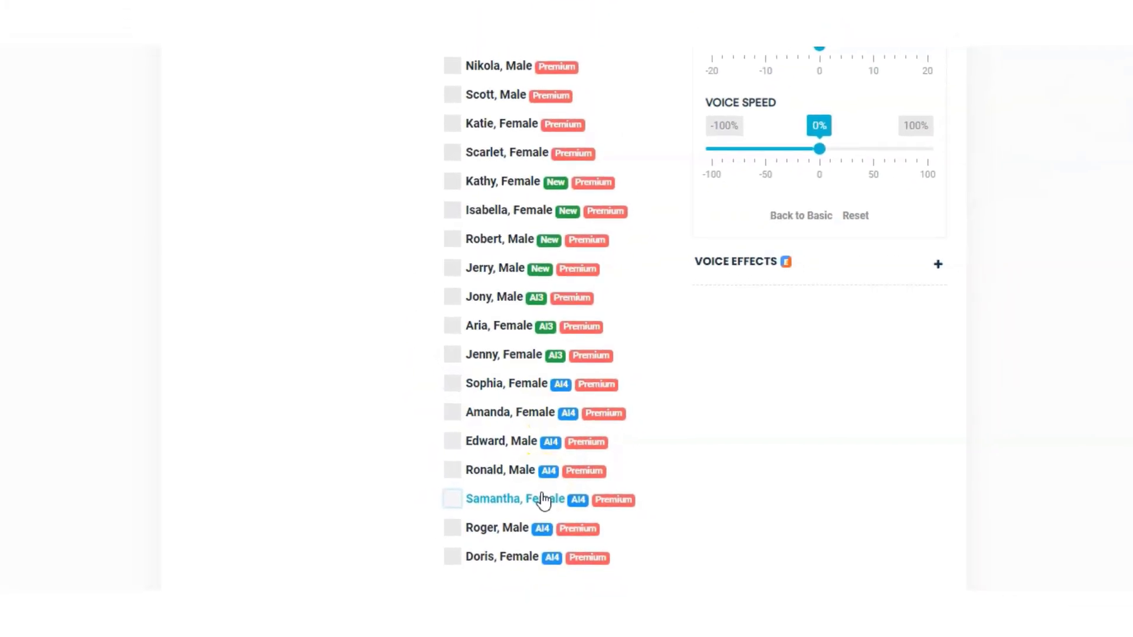
left_click(429, 345)
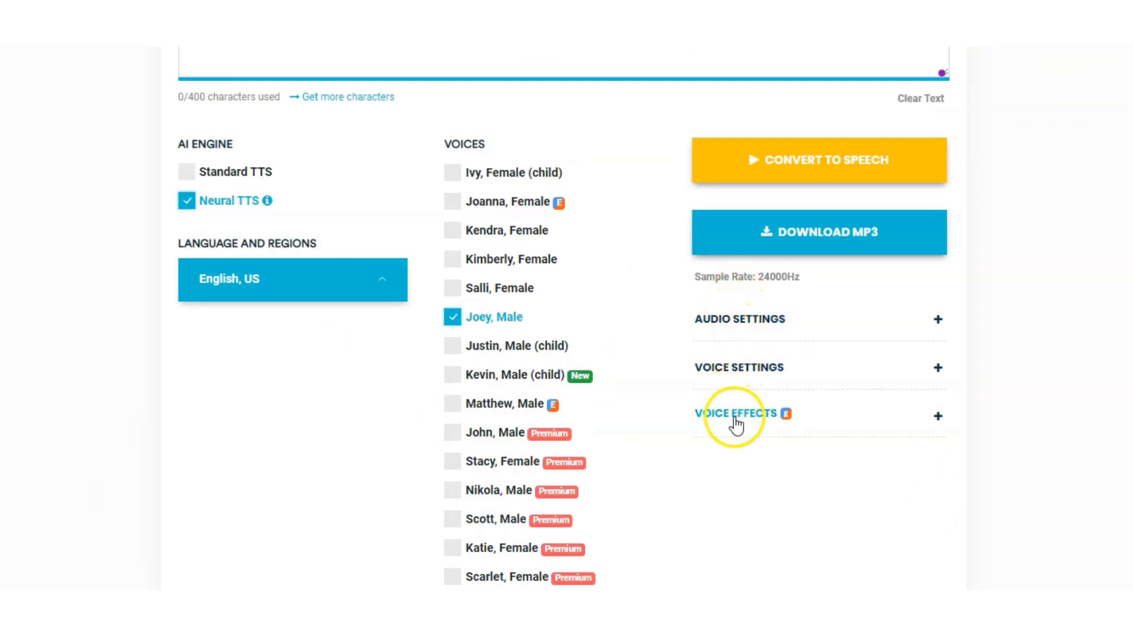
Expand Audio Settings and Voice Settings, and select the Nikola, Male voice.
left_click(737, 326)
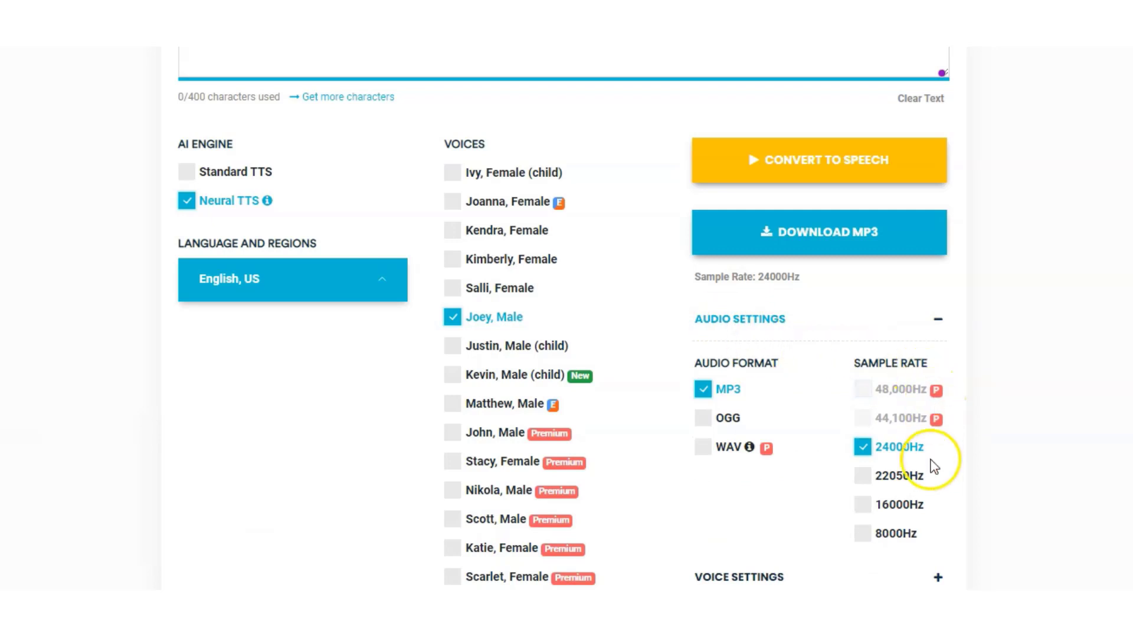
scroll(937, 476, "down", 3)
left_click(755, 409)
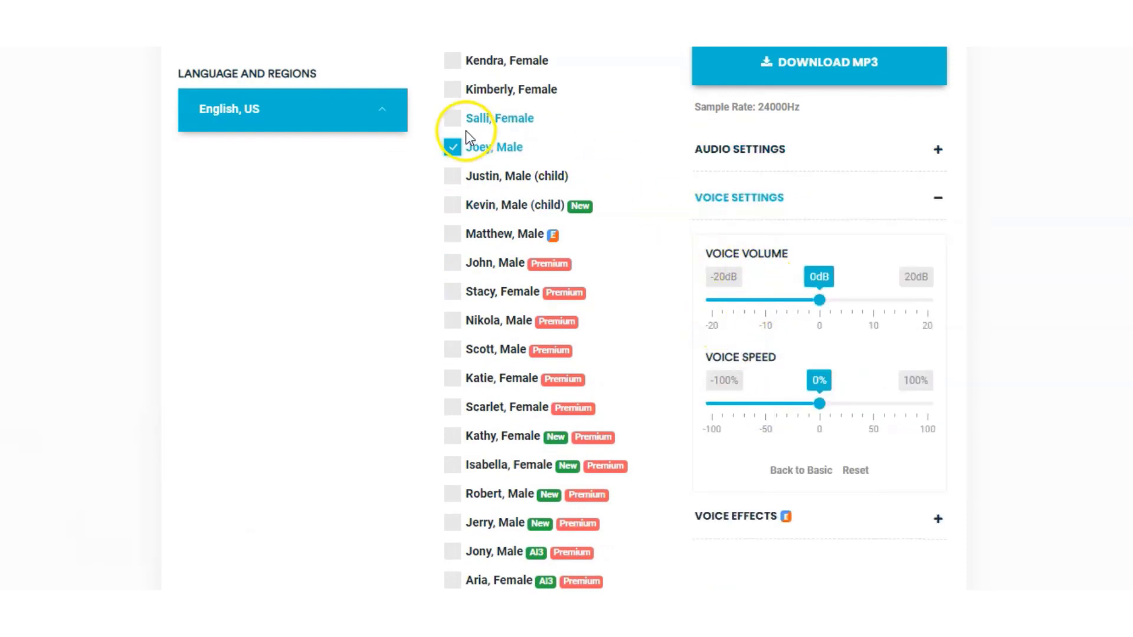
left_click(453, 324)
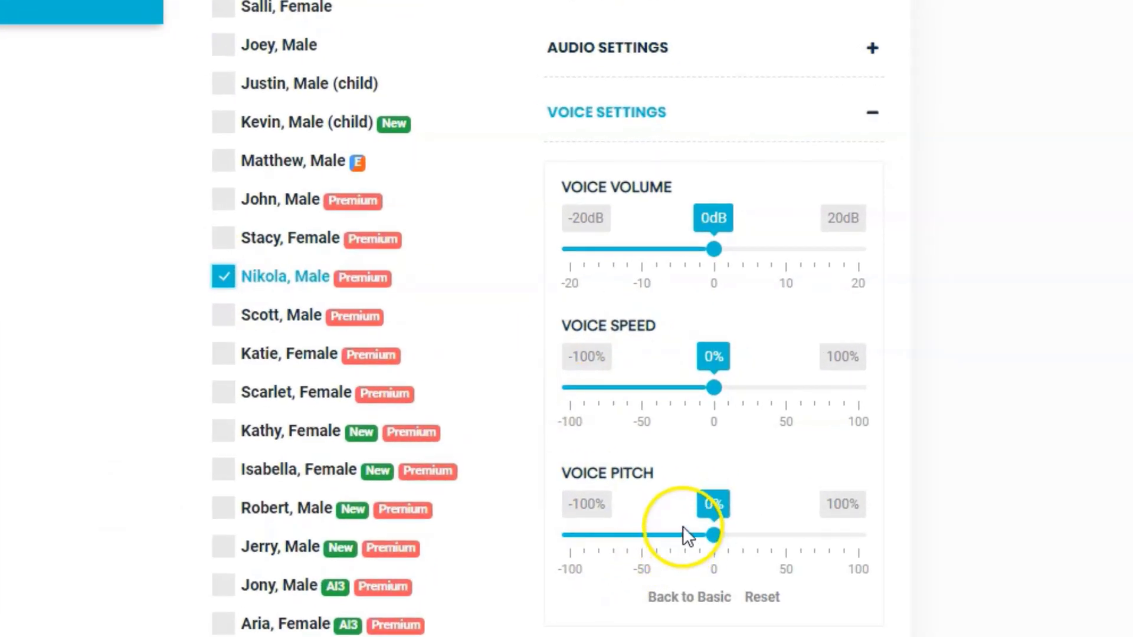
left_click(562, 551)
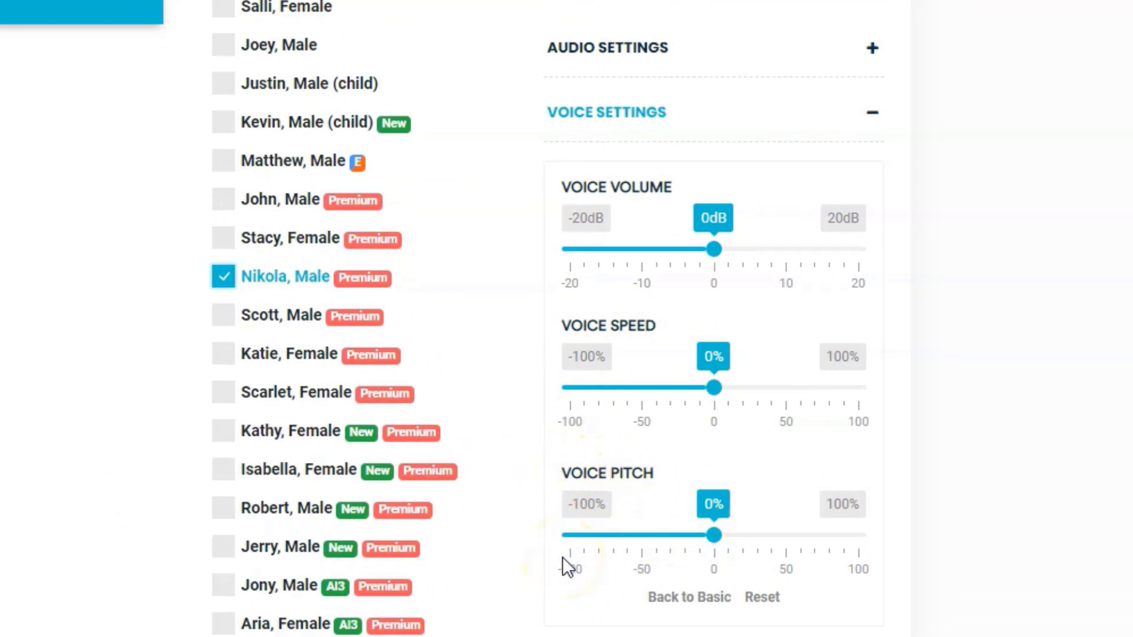
left_click(476, 337)
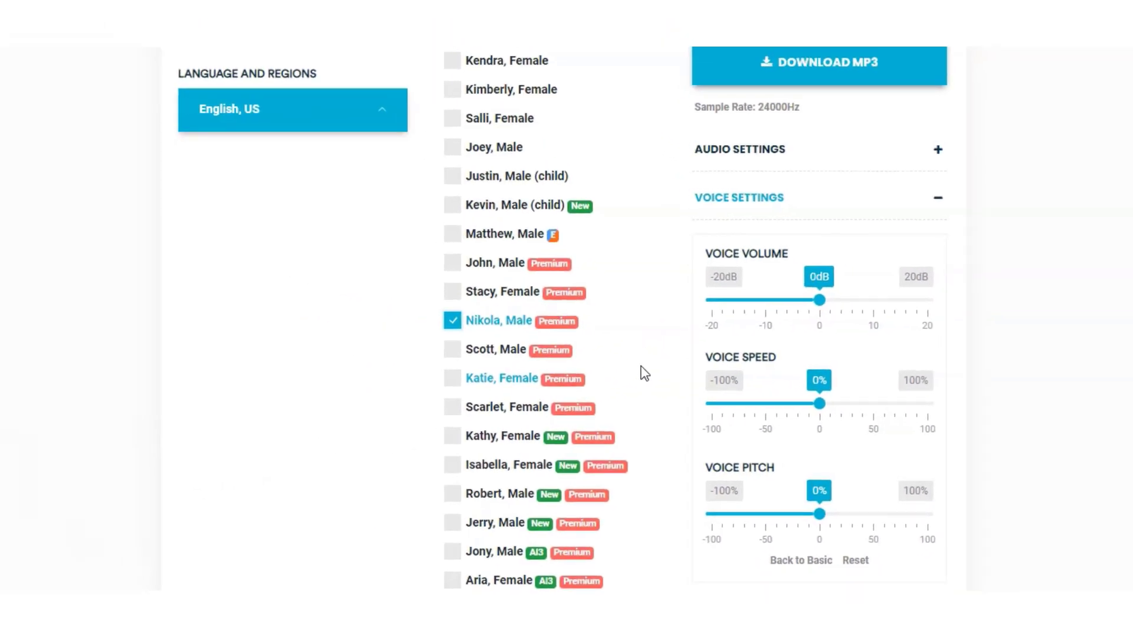
Expand Voice Effects and try the greyed-out Soft effect, leaving Default applied.
scroll(645, 373, "down", 2)
left_click(753, 432)
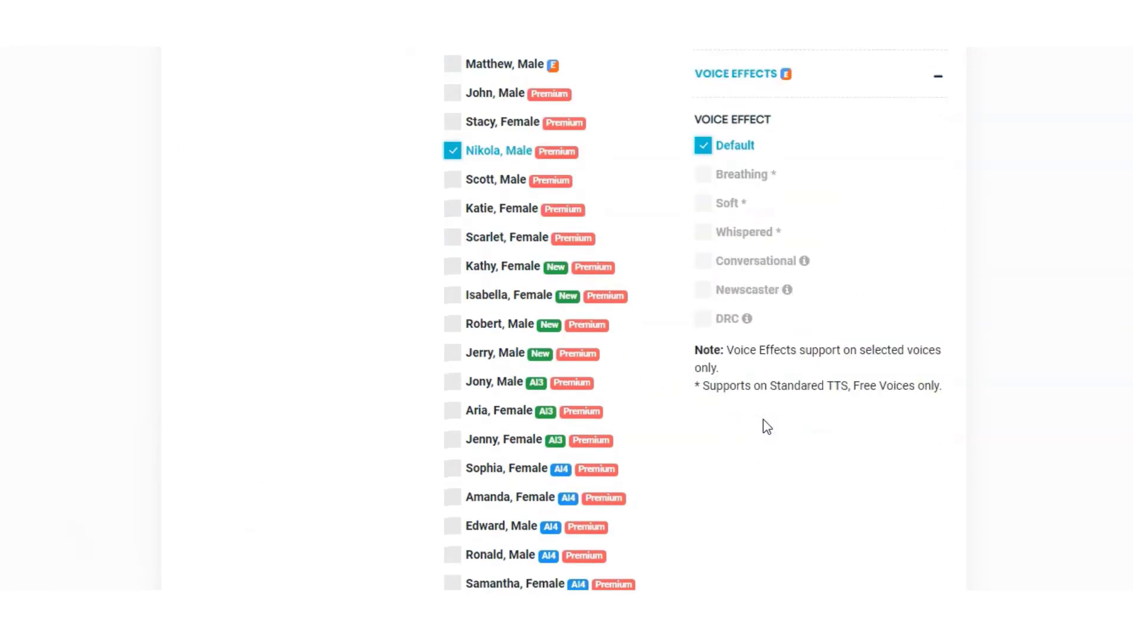
scroll(708, 288, "up", 1)
left_click(709, 288)
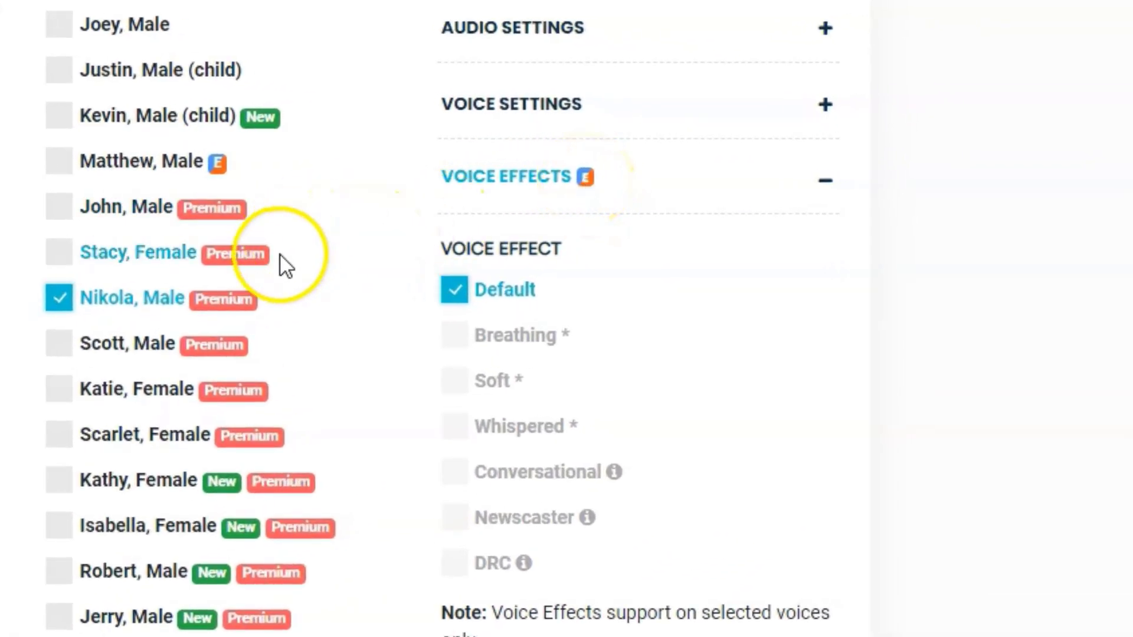
scroll(280, 272, "up", 2)
Select Matthew, Male, then switch the voice to Joanna, Female.
left_click(59, 300)
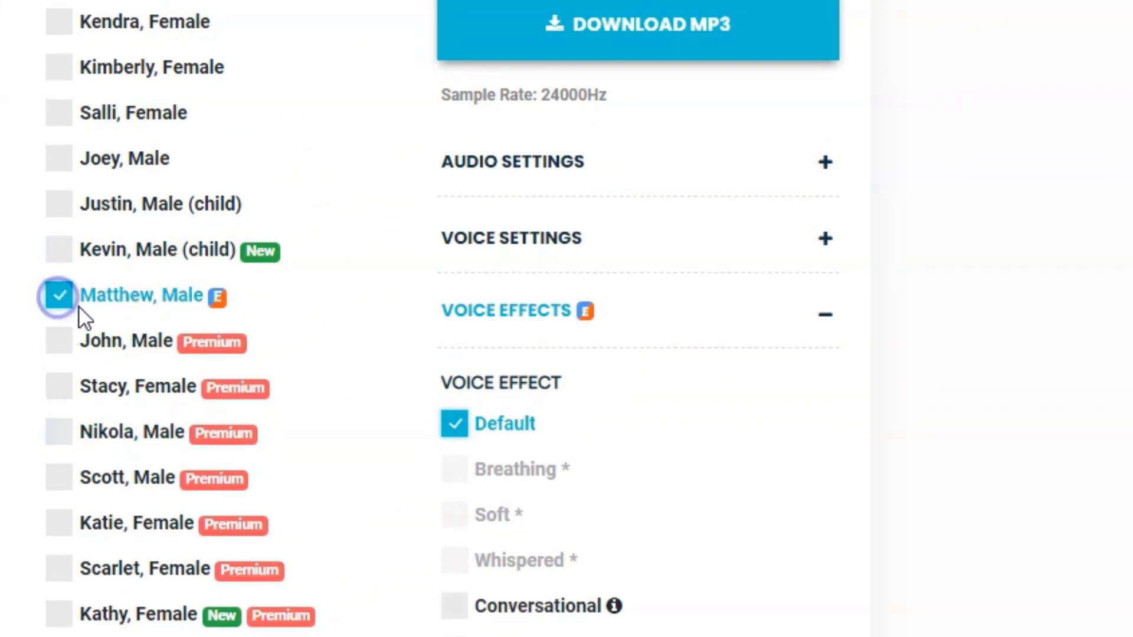
scroll(83, 321, "up", 4)
left_click(64, 255)
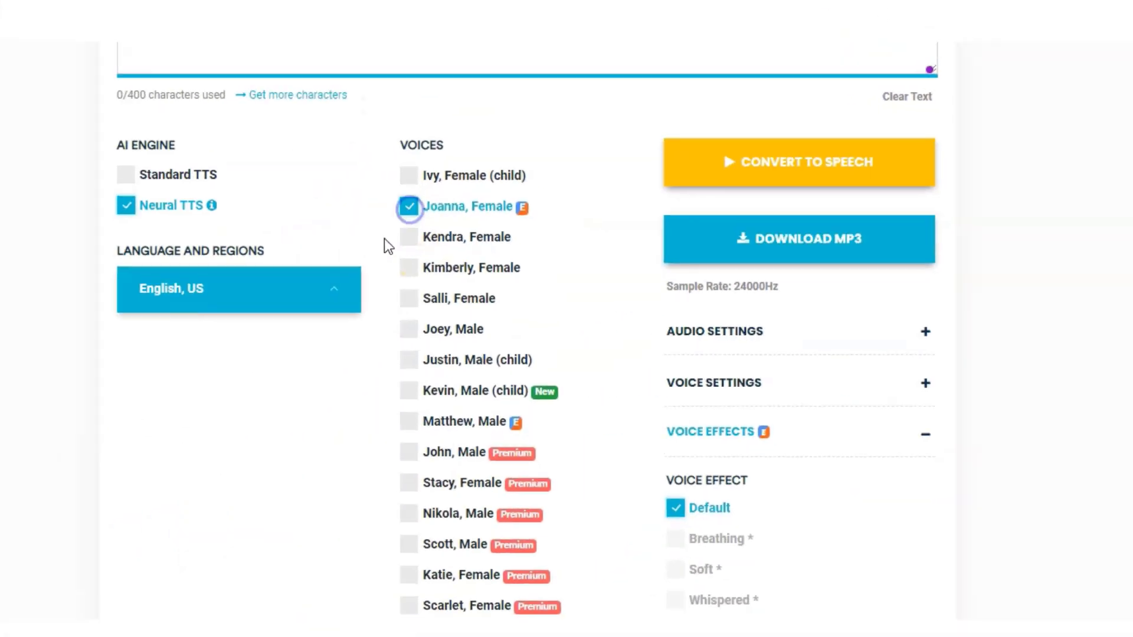
scroll(372, 286, "up", 4)
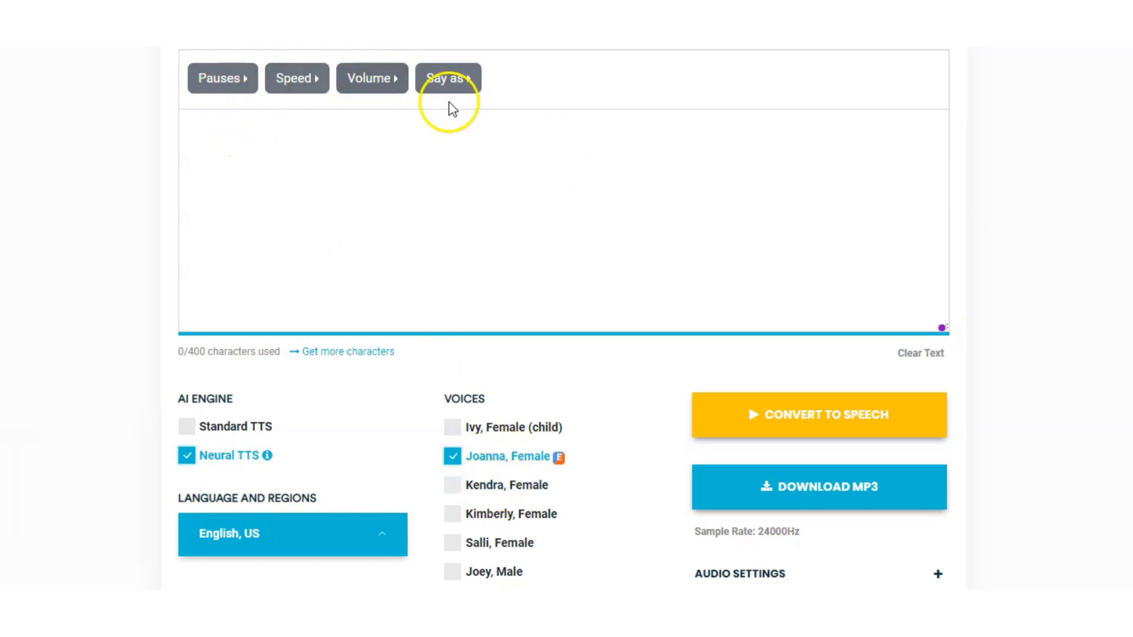
Switch the voice to Stacy, Female and place the cursor in the empty TEXT box.
scroll(425, 458, "down", 3)
left_click(452, 546)
scroll(472, 501, "up", 5)
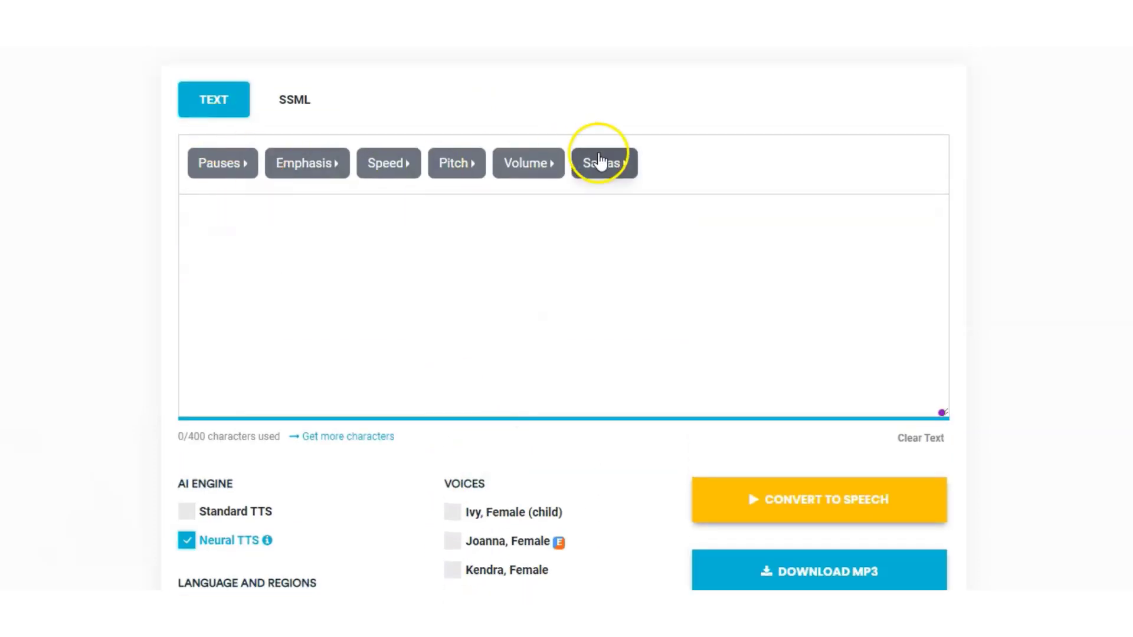
left_click(347, 321)
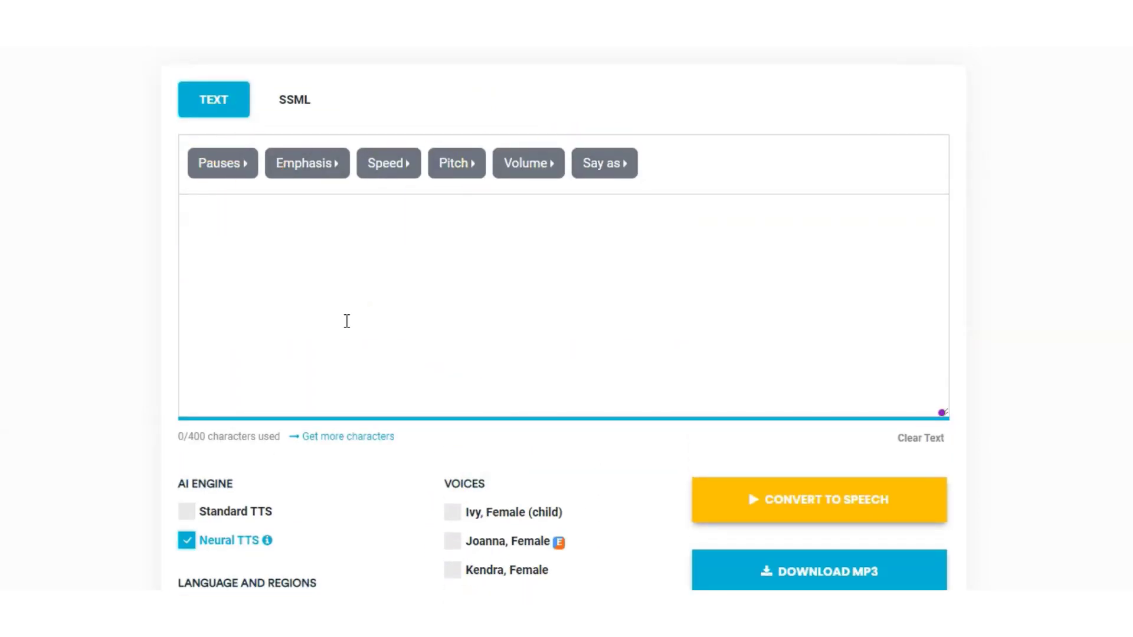
left_click(248, 229)
Paste the 275-character script, choose Salli, Female, and convert and play the speech.
type("I am using voicemaker software to convert this text to speech. This is the best free speechelo alternative. In the free plan, you have access to the personal and commercial rights. You can download a maximum of 400 characters in the free plan. What do you think of my voice?")
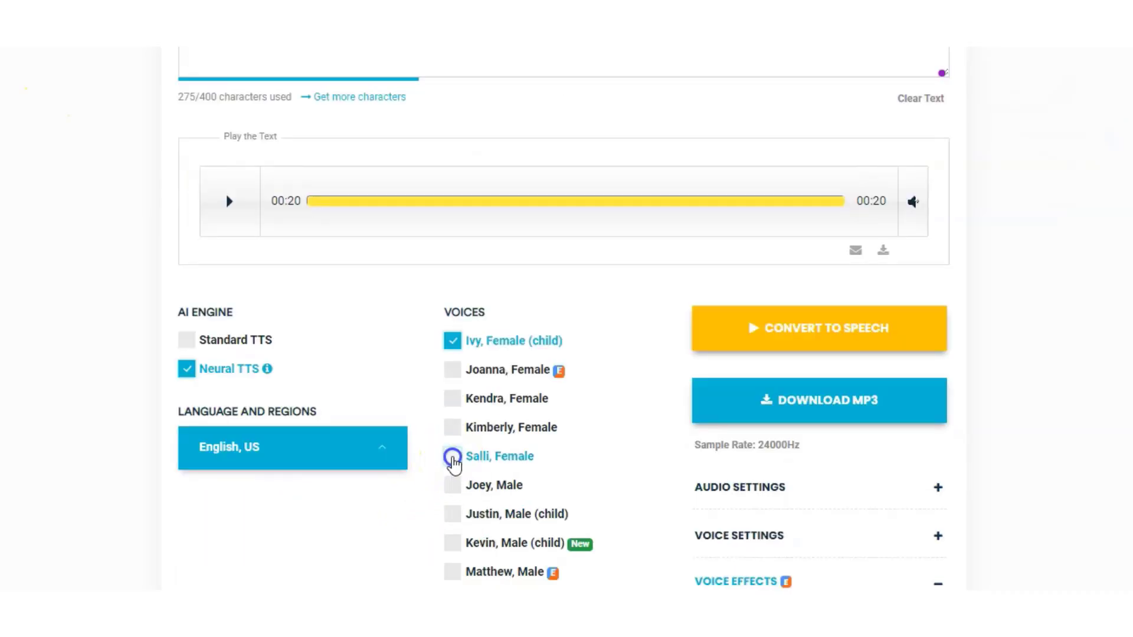
left_click(450, 460)
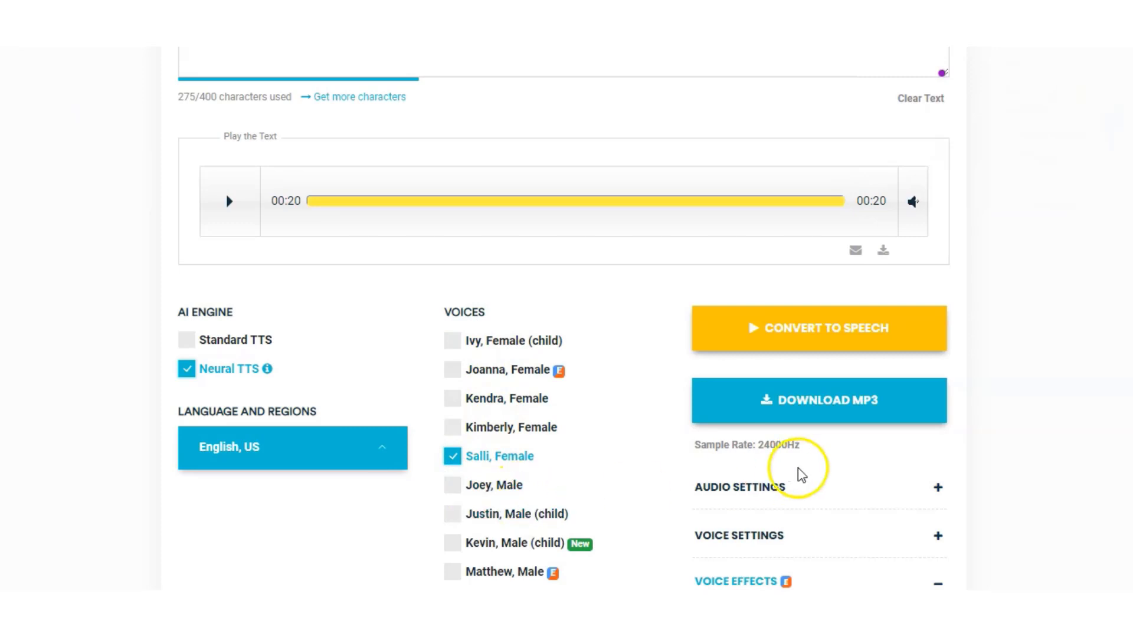
left_click(740, 353)
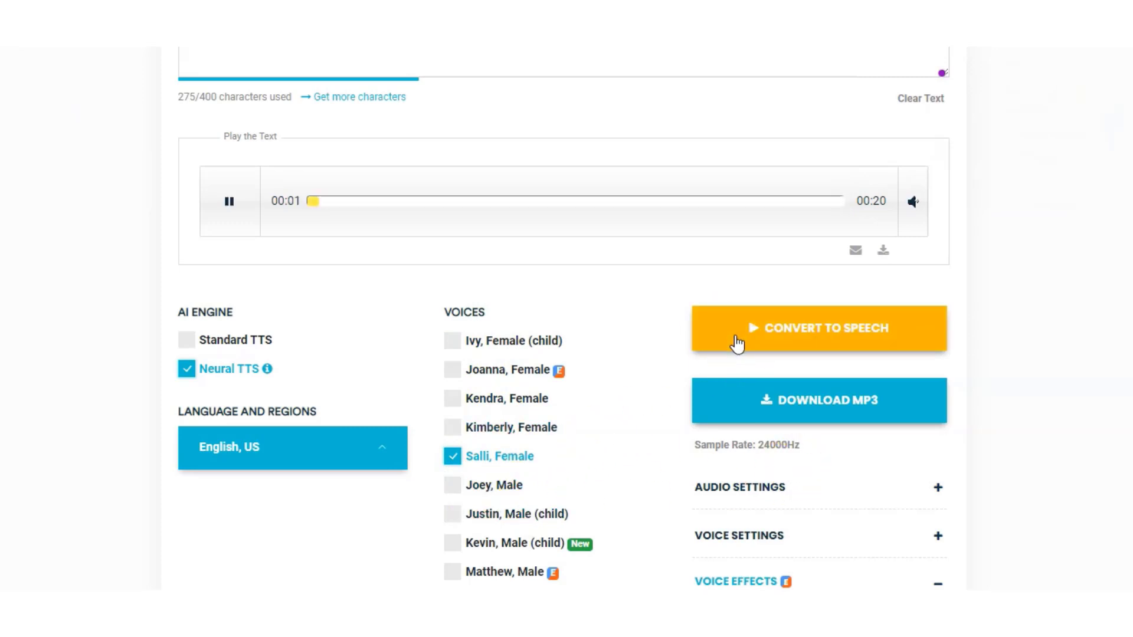
scroll(734, 345, "up", 3)
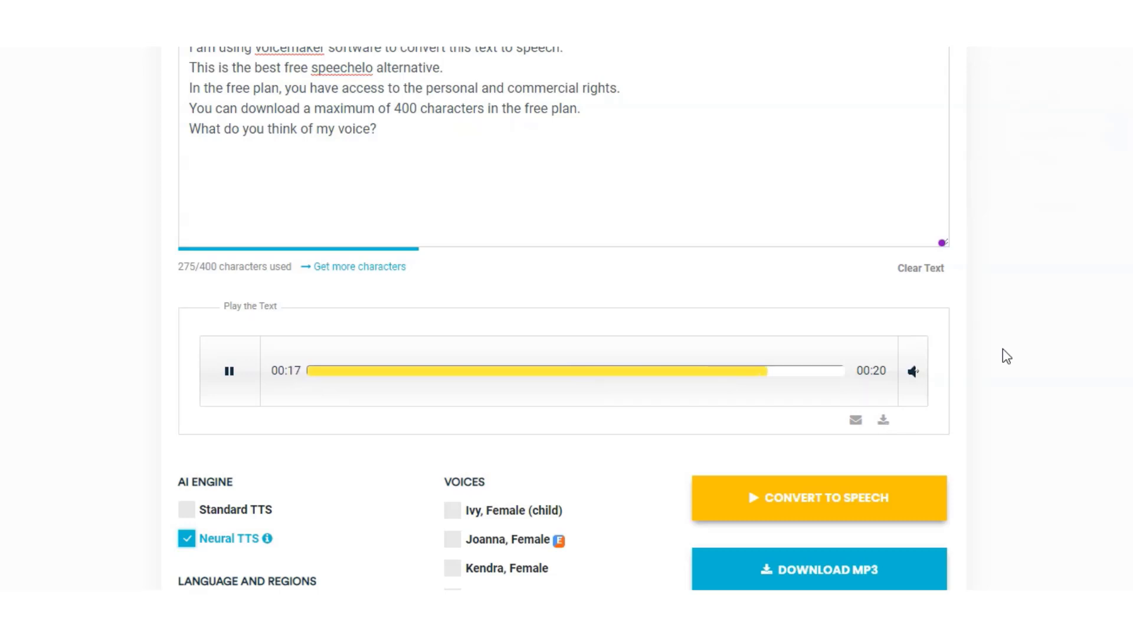
left_click(841, 370)
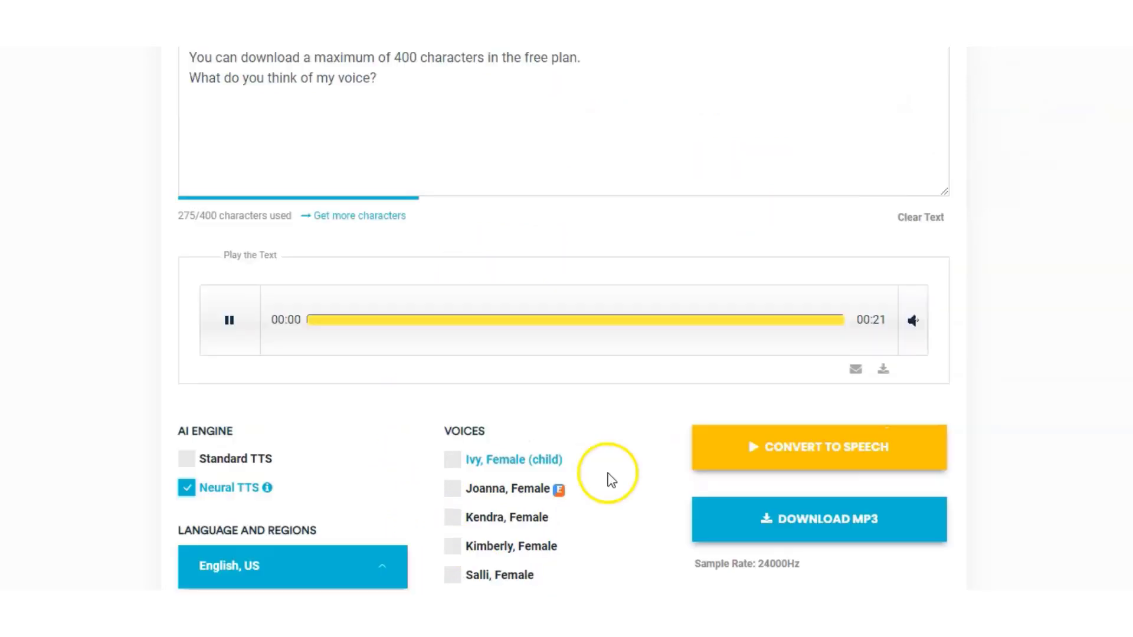
Switch the voice to Aria, Female and listen to its preview.
scroll(611, 481, "up", 2)
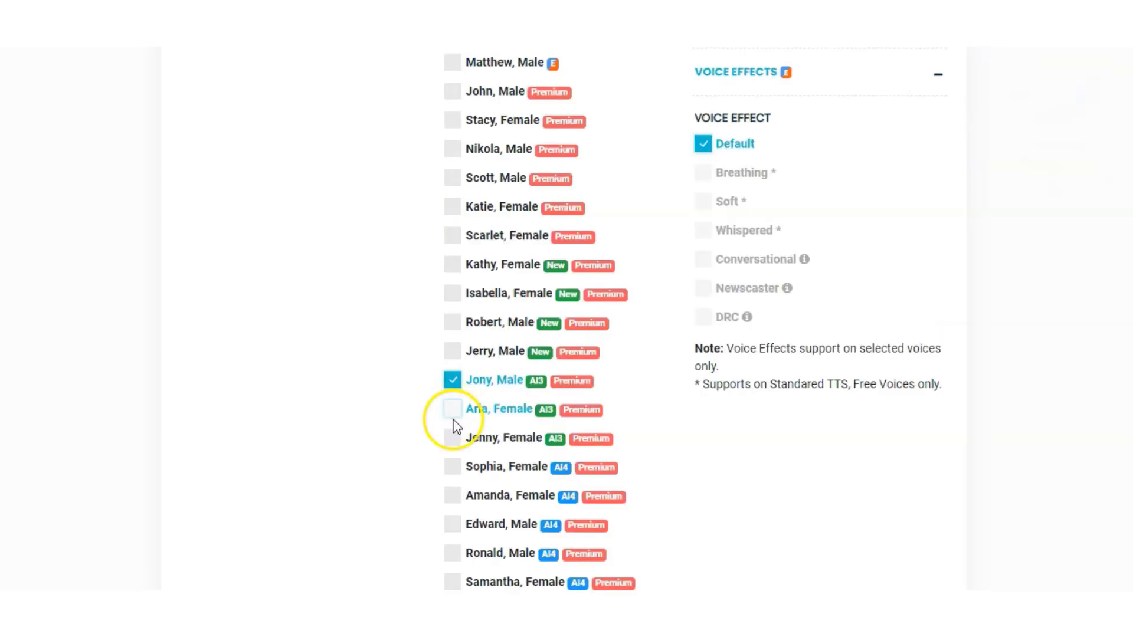
left_click(455, 408)
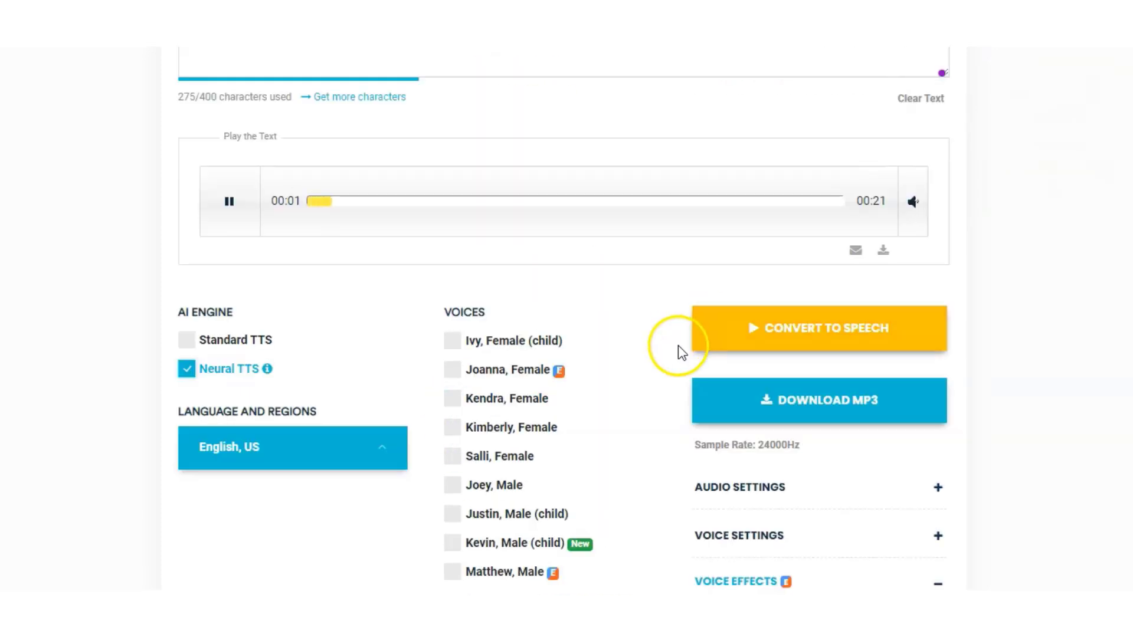
scroll(679, 349, "up", 5)
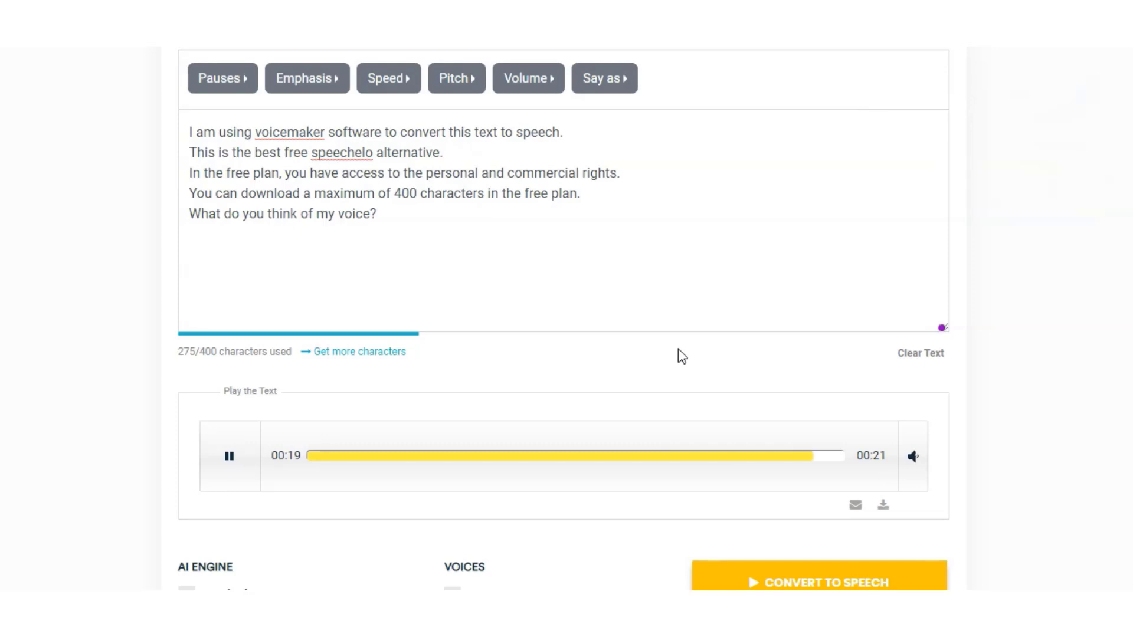
Switch the voice to Jenny, Female and convert the script to speech again.
scroll(500, 381, "down", 8)
scroll(501, 385, "down", 4)
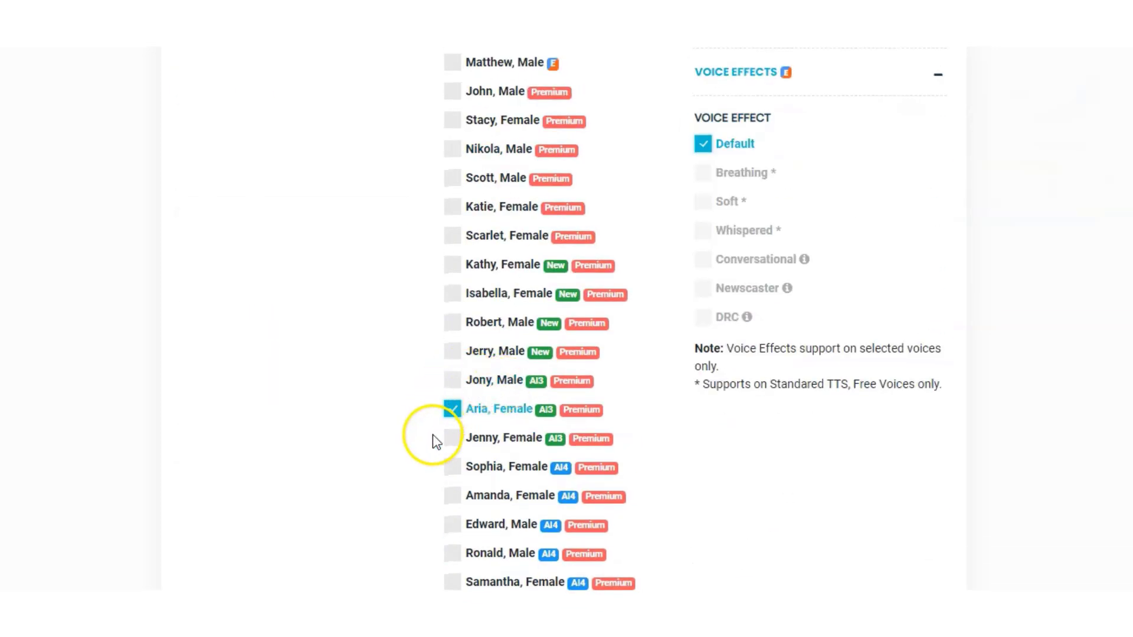
left_click(452, 438)
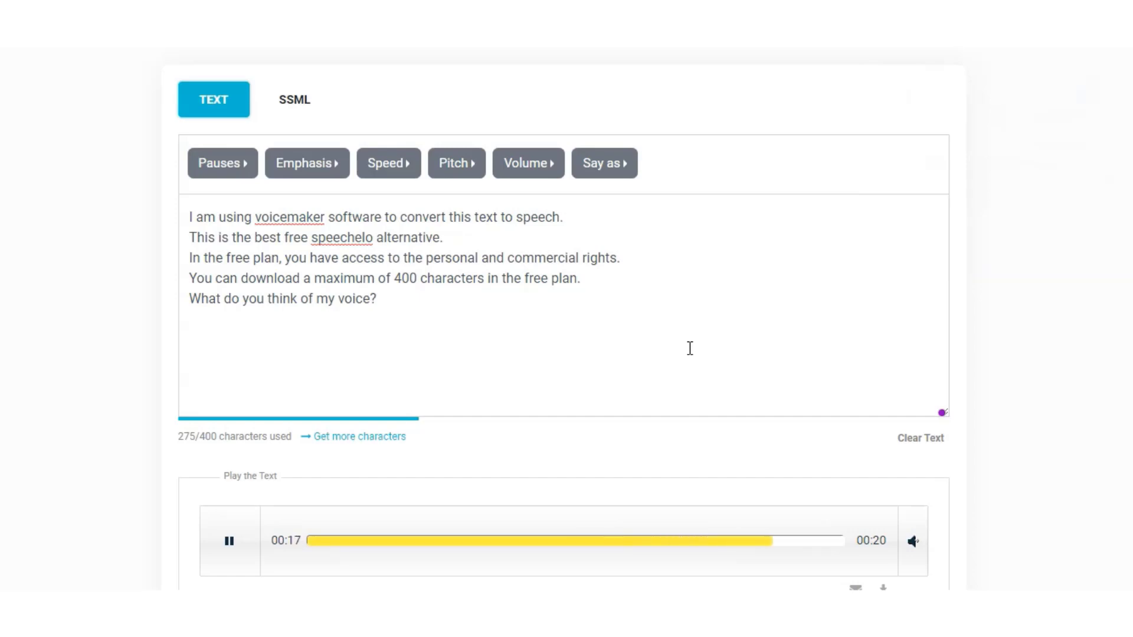
left_click(679, 348)
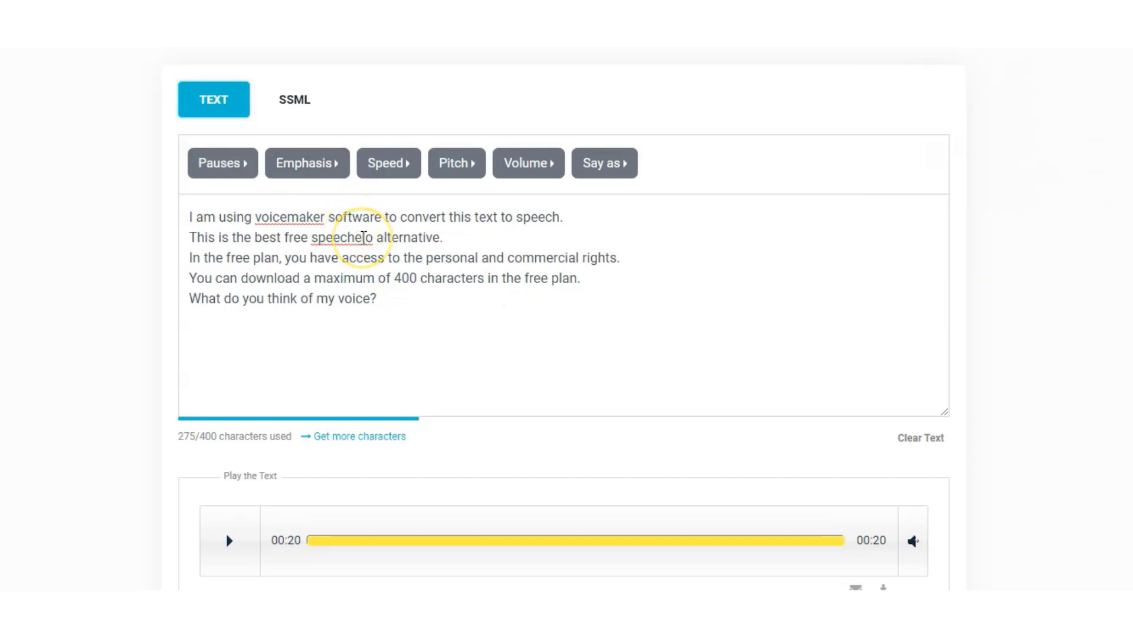
Correct speechelo to speechello and add commas before and after 400.
left_click(364, 238)
type("l")
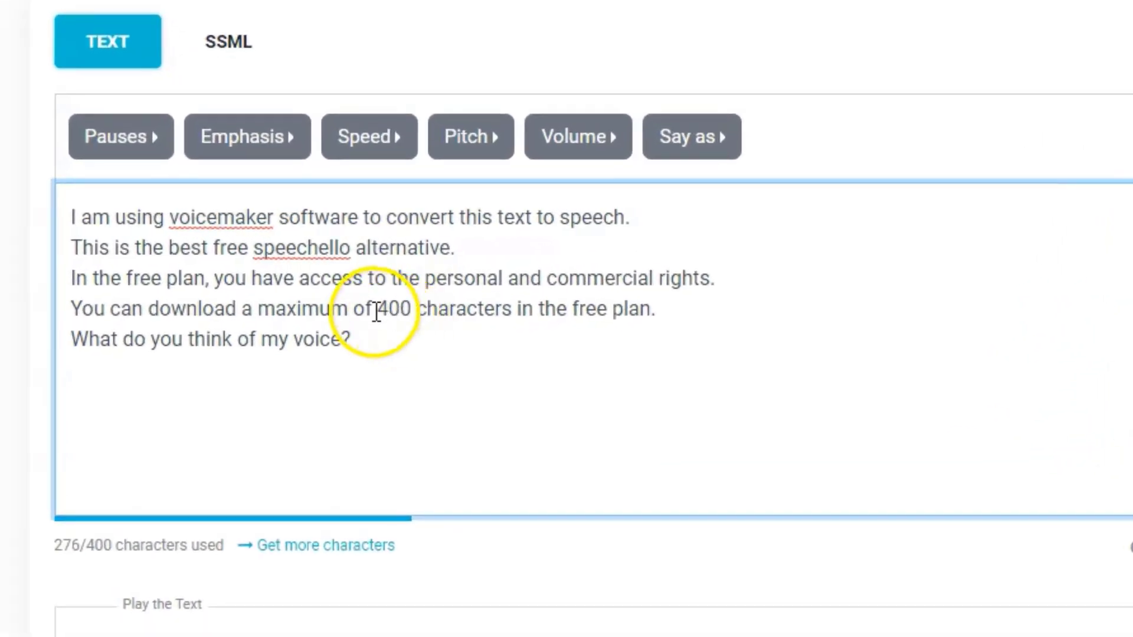
left_click(373, 310)
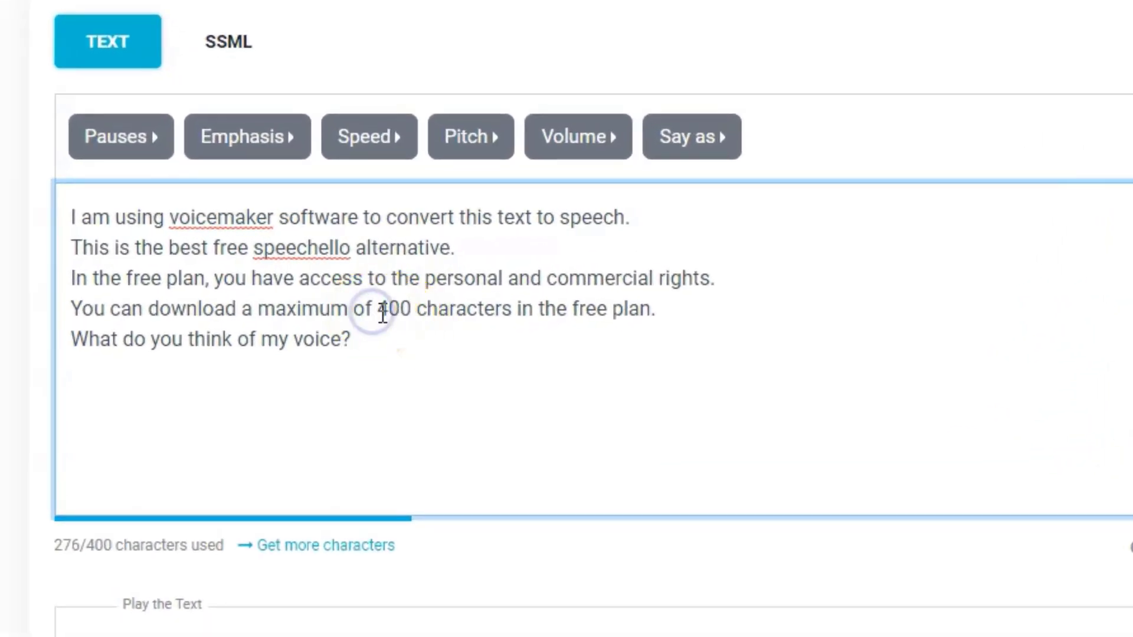
type(",")
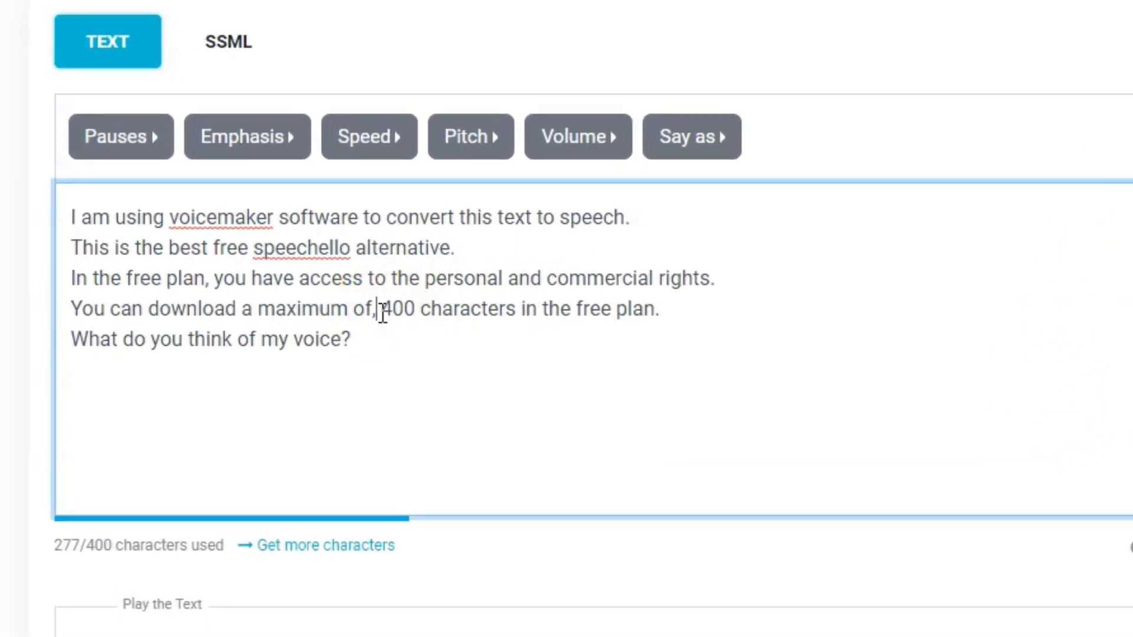
left_click(416, 309)
type(",")
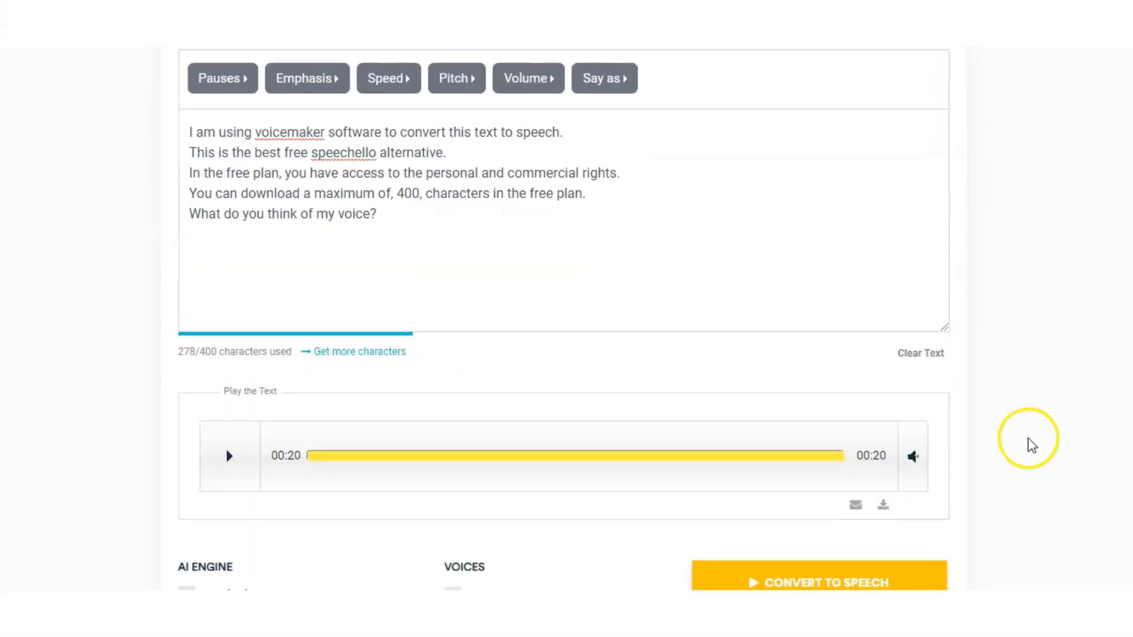
Regenerate the speech from the edited script to hear the pauses.
scroll(1028, 445, "down", 3)
left_click(792, 415)
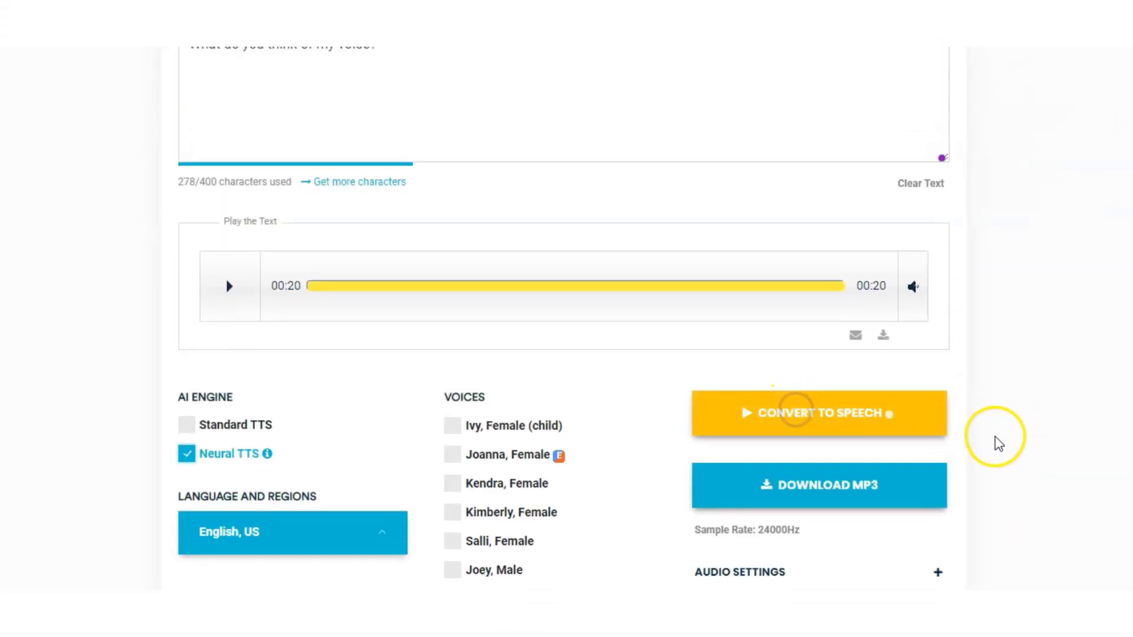
scroll(997, 442, "up", 7)
scroll(994, 455, "down", 3)
left_click(582, 261)
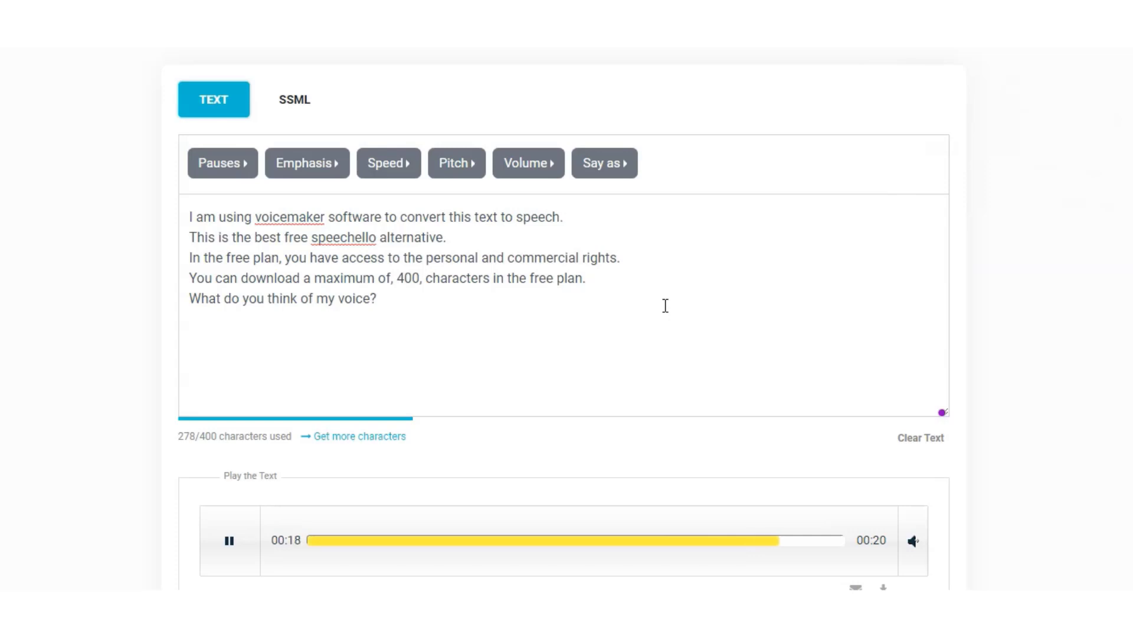
Delete the comma after 400 so the text reads 'maximum of, 400 characters'.
left_click(421, 278)
key("BackSpace")
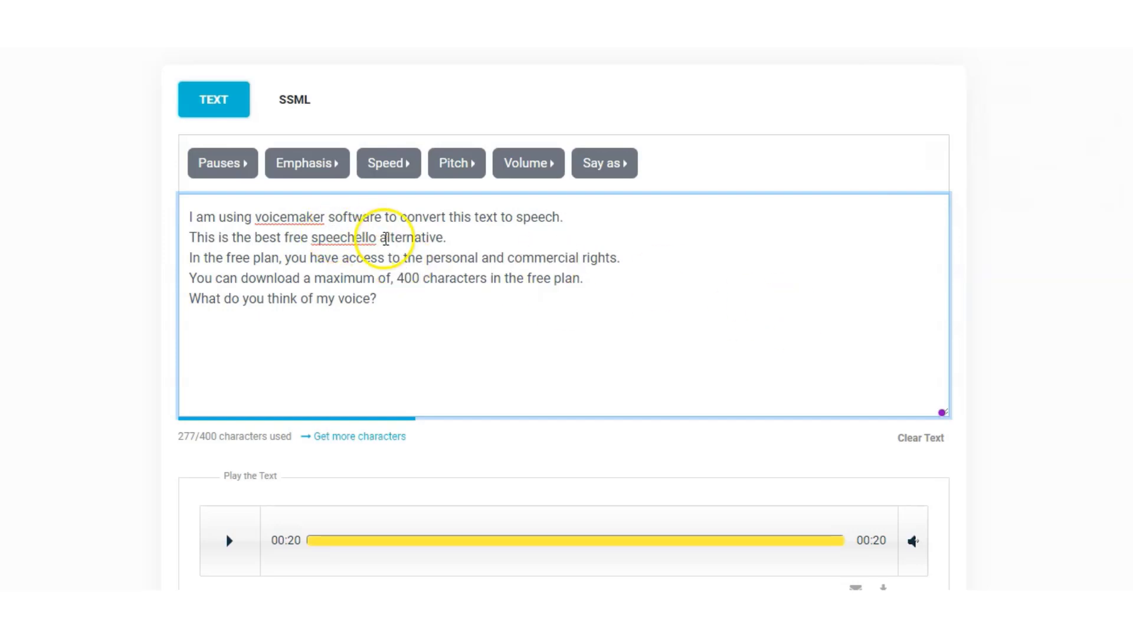
left_click(171, 410)
Open the language list, scroll through the voices, and switch to Ryan, Male.
scroll(171, 410, "down", 5)
left_click(393, 450)
scroll(387, 448, "down", 3)
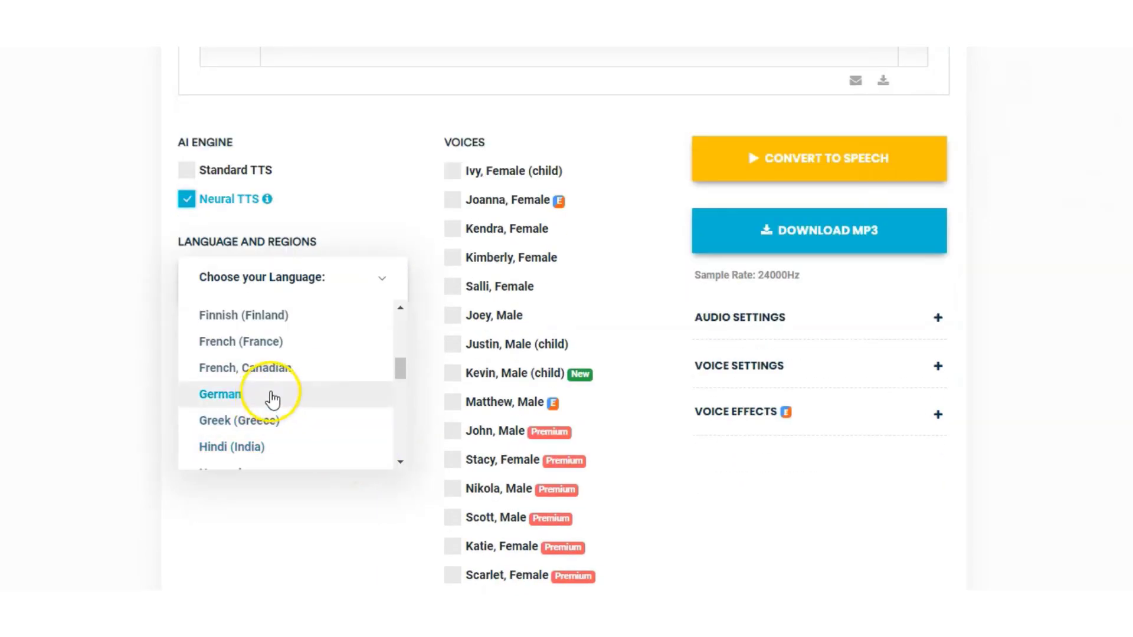
scroll(275, 399, "down", 3)
scroll(296, 398, "down", 3)
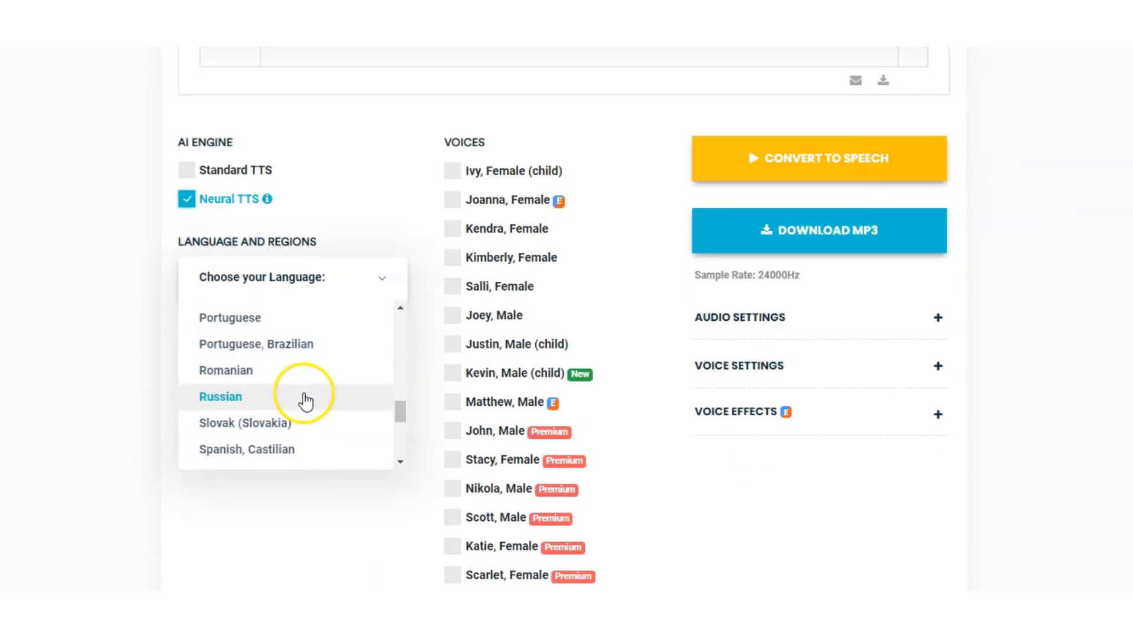
scroll(301, 399, "down", 1)
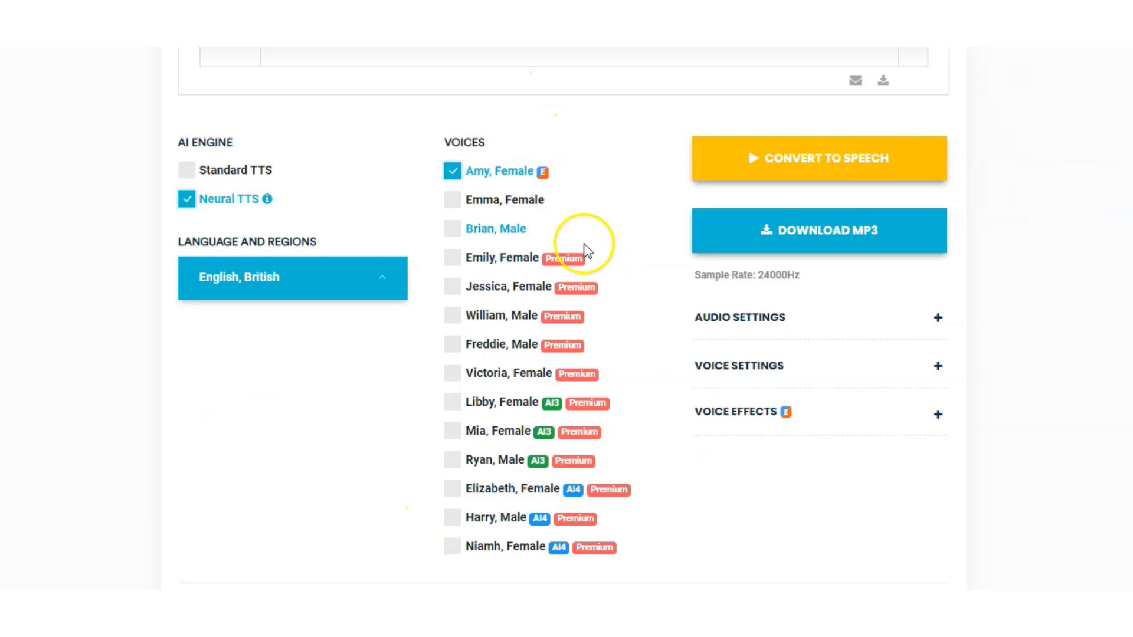
scroll(586, 250, "down", 2)
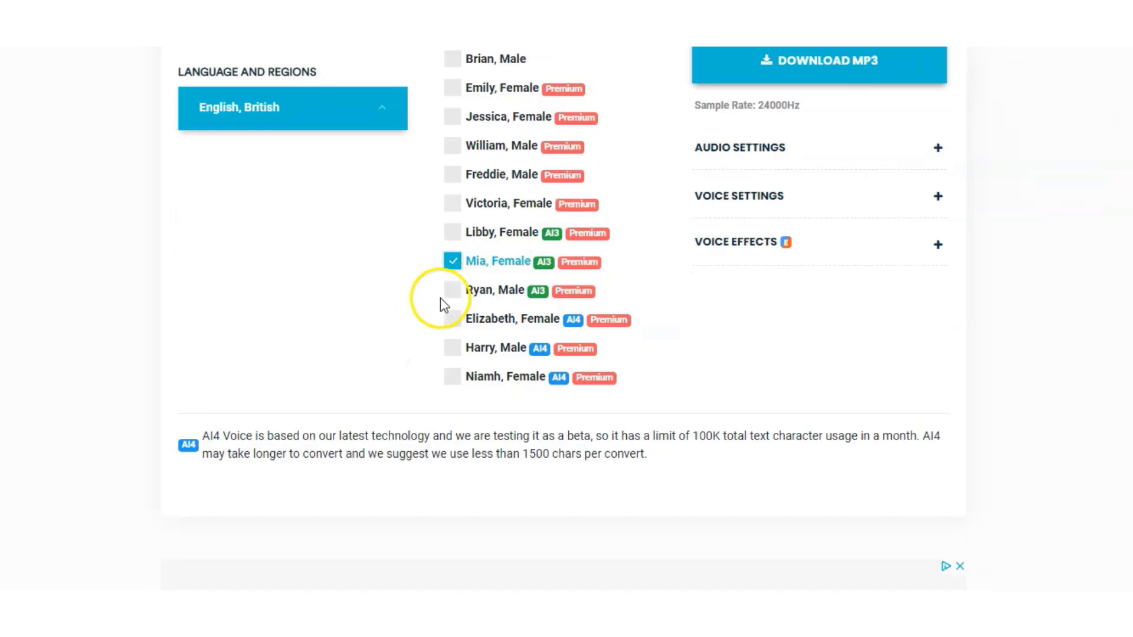
left_click(449, 292)
scroll(968, 357, "up", 2)
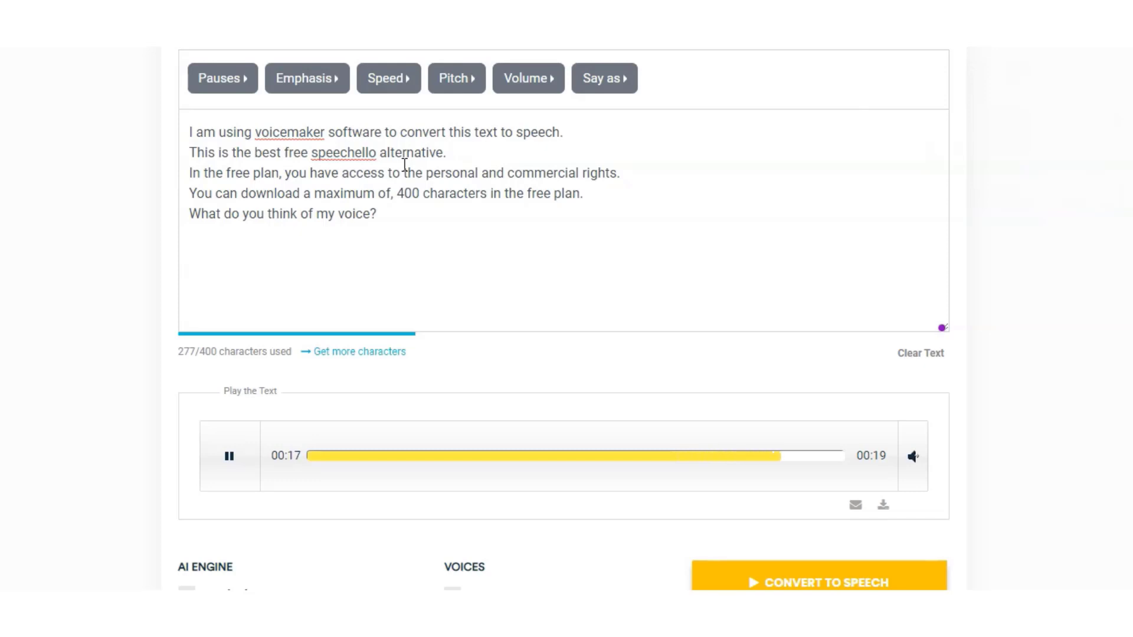
Raise the Ryan voice's pitch to 5% in Voice Settings and regenerate the speech.
scroll(1003, 411, "down", 5)
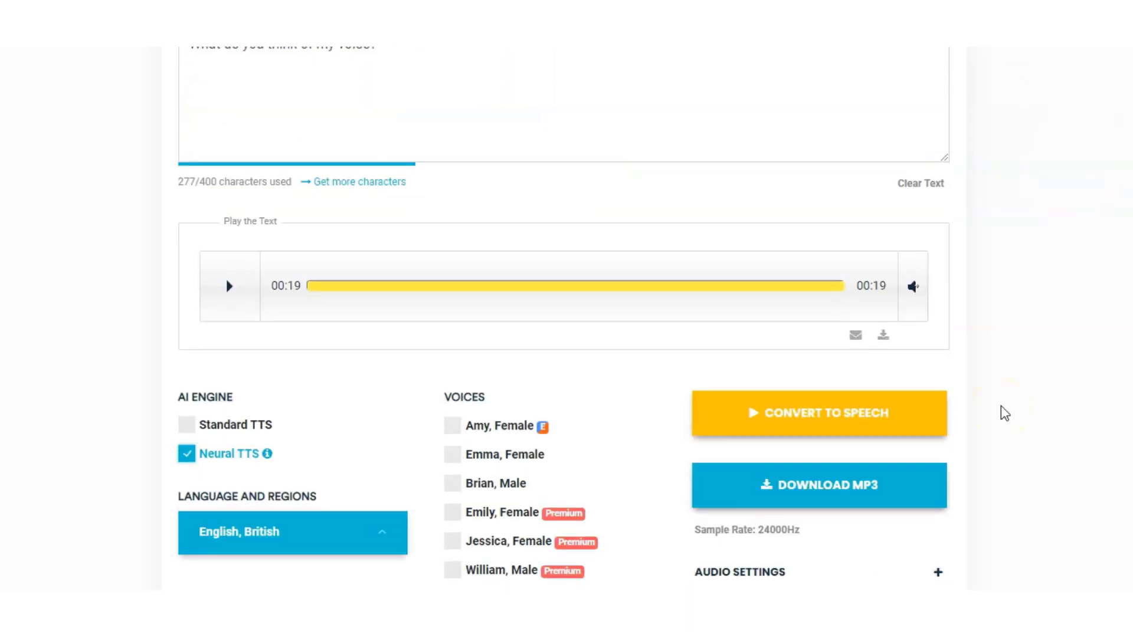
scroll(1002, 411, "down", 2)
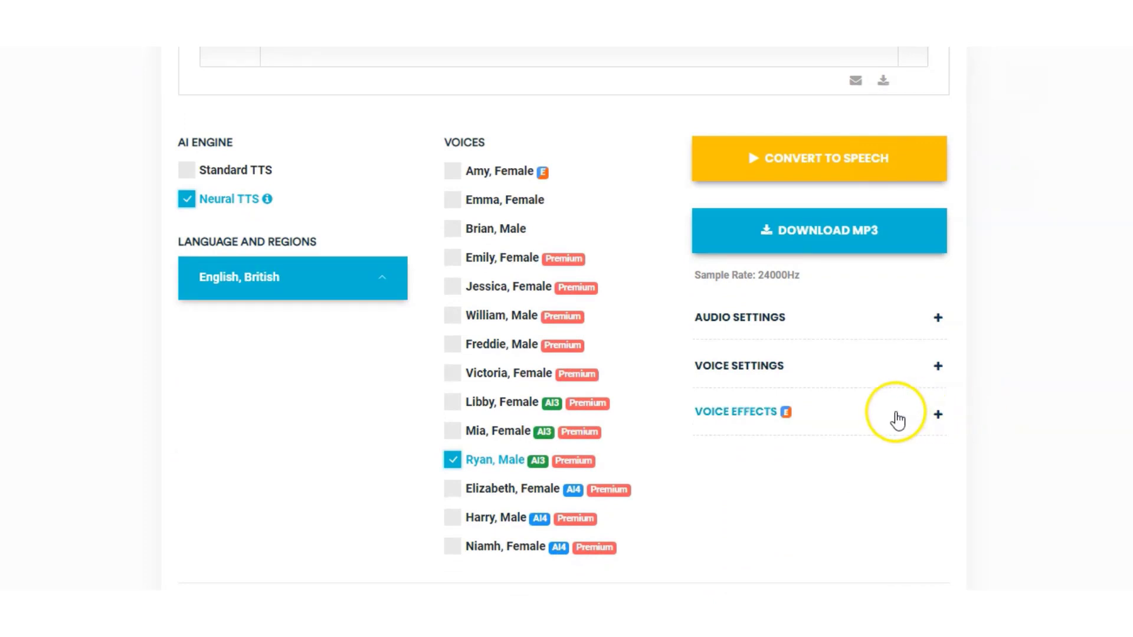
left_click(937, 367)
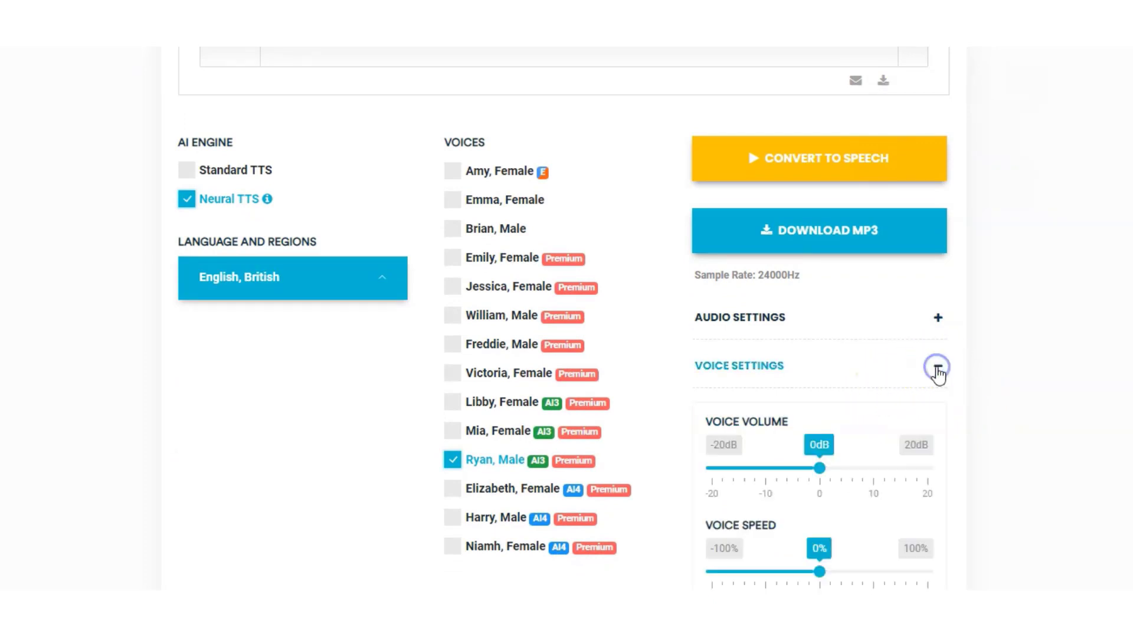
scroll(1031, 397, "down", 4)
left_click(823, 513)
left_click_drag(823, 514, 826, 513)
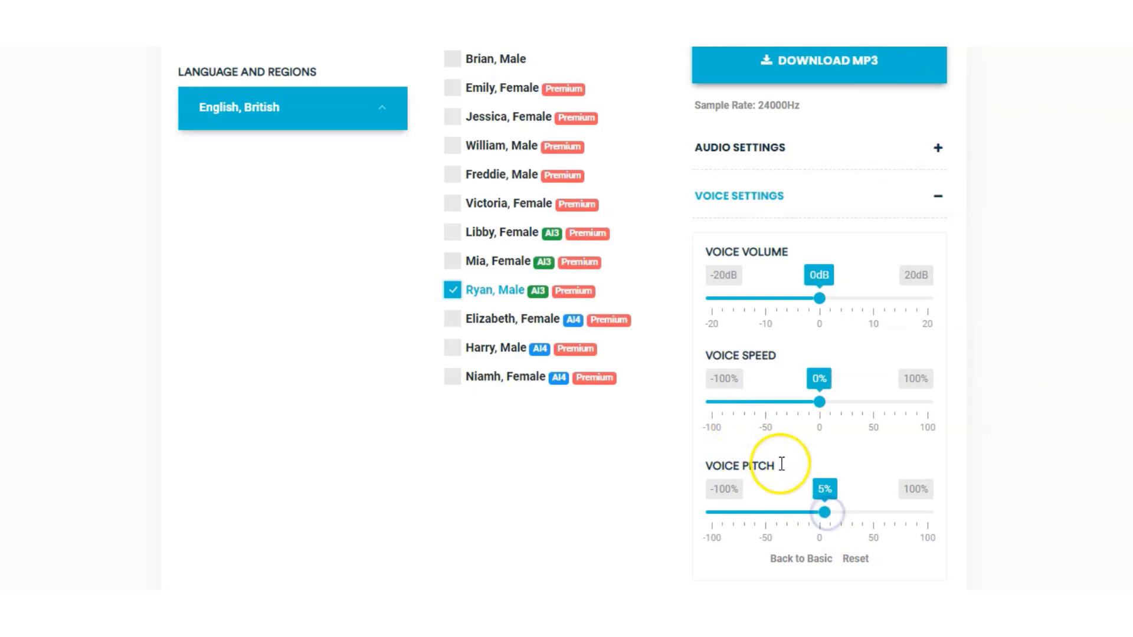
scroll(996, 486, "up", 1)
scroll(994, 479, "up", 2)
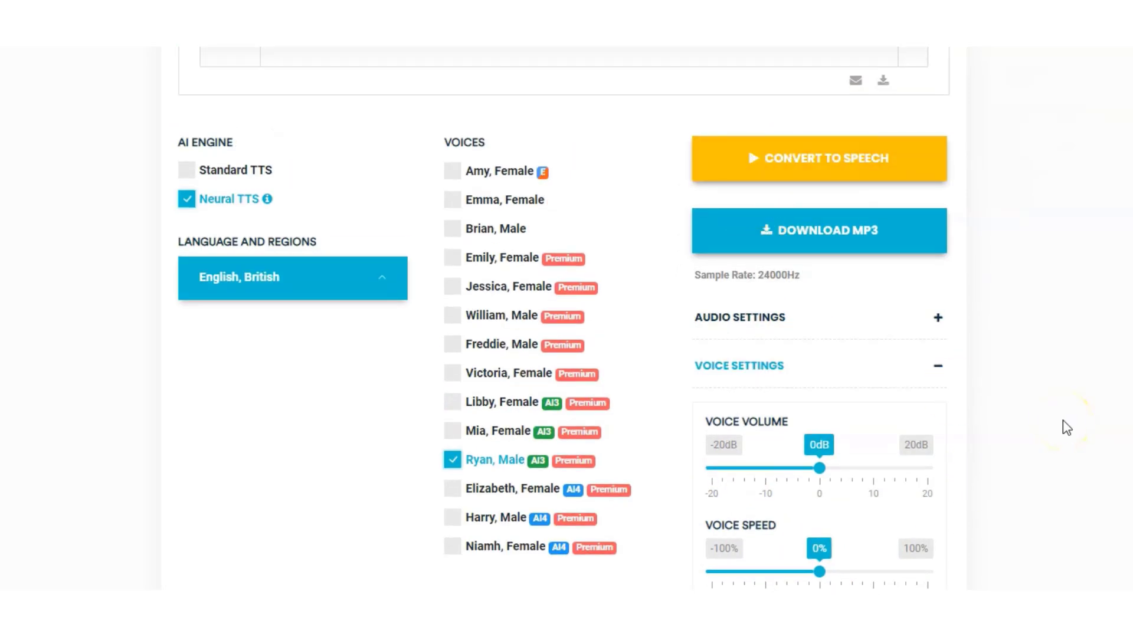
left_click(809, 157)
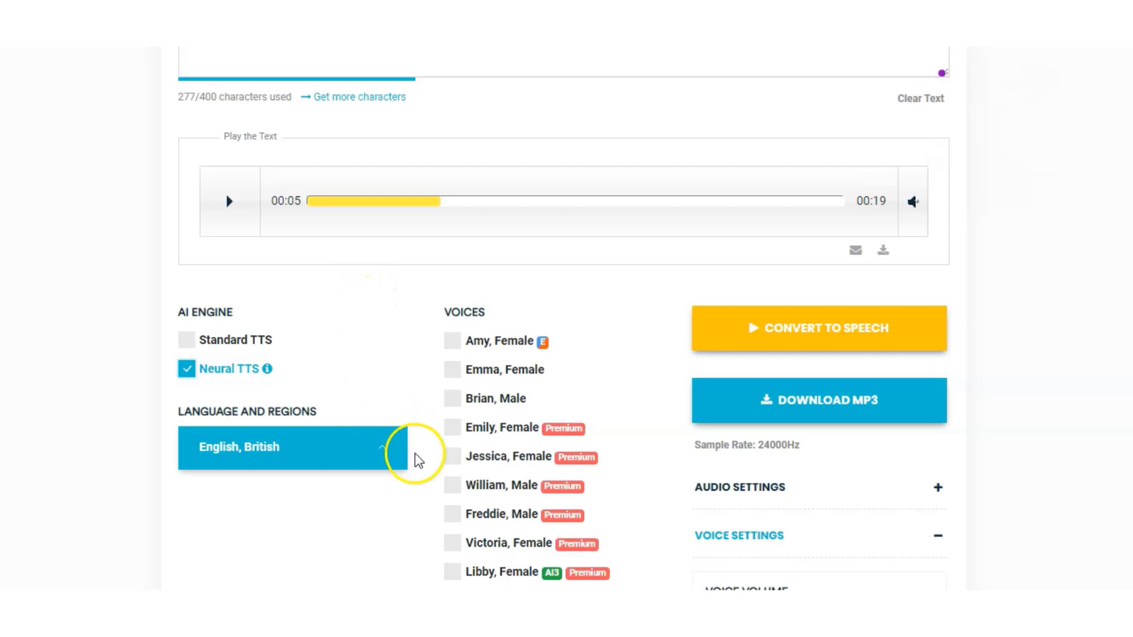
Generate speech with the Kevin, Male (child) voice, then pause its playback.
scroll(422, 508, "down", 3)
scroll(557, 518, "down", 2)
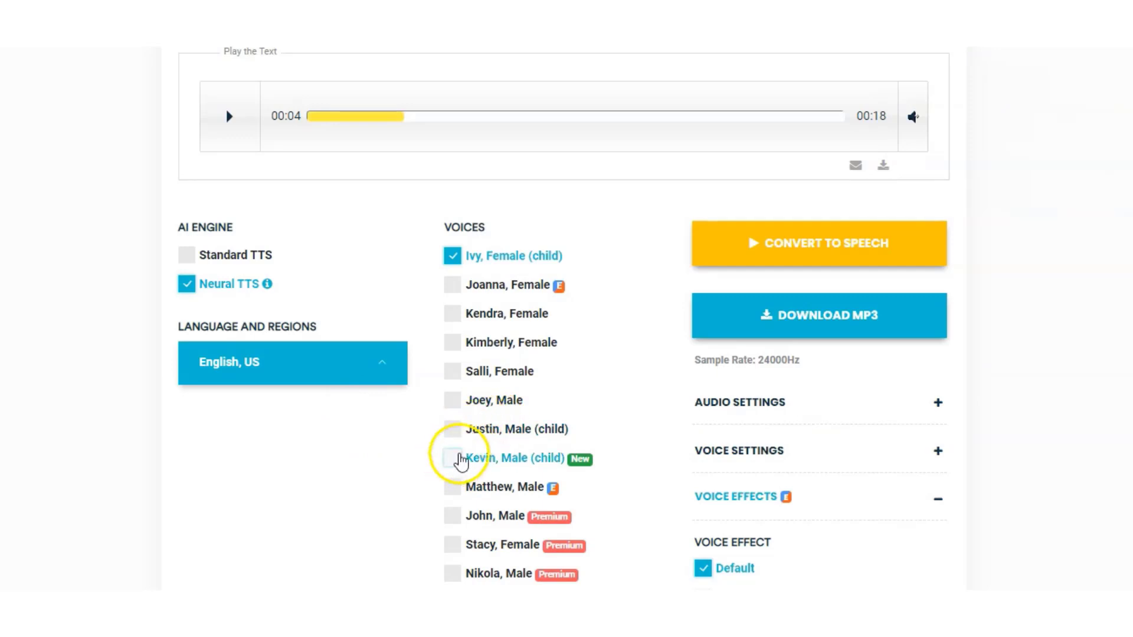
left_click(454, 458)
left_click(777, 262)
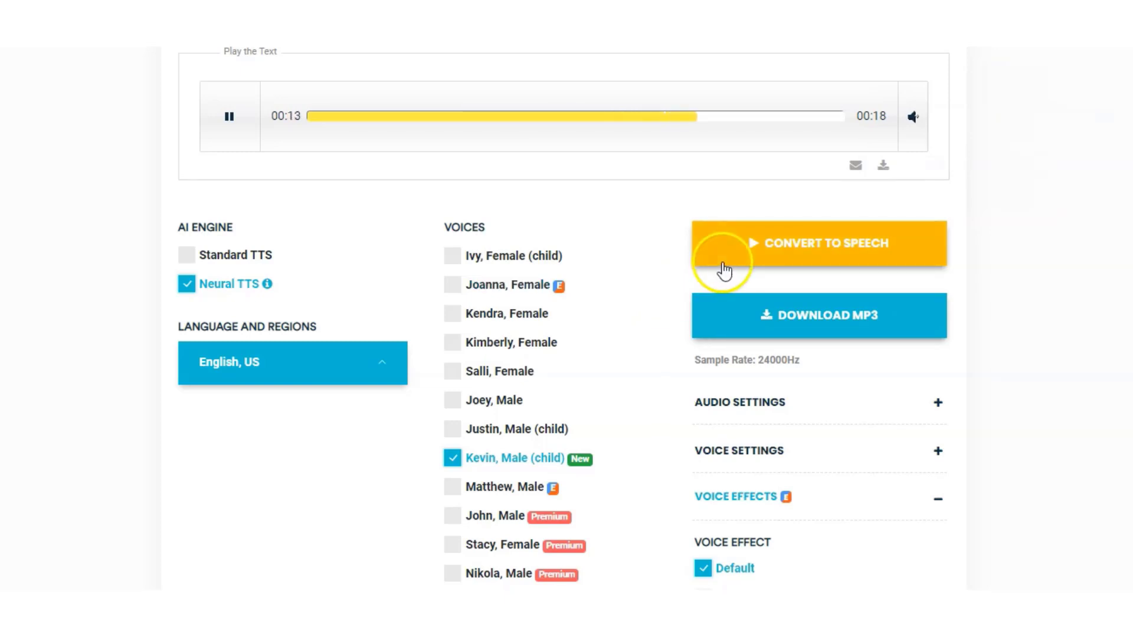
left_click(210, 127)
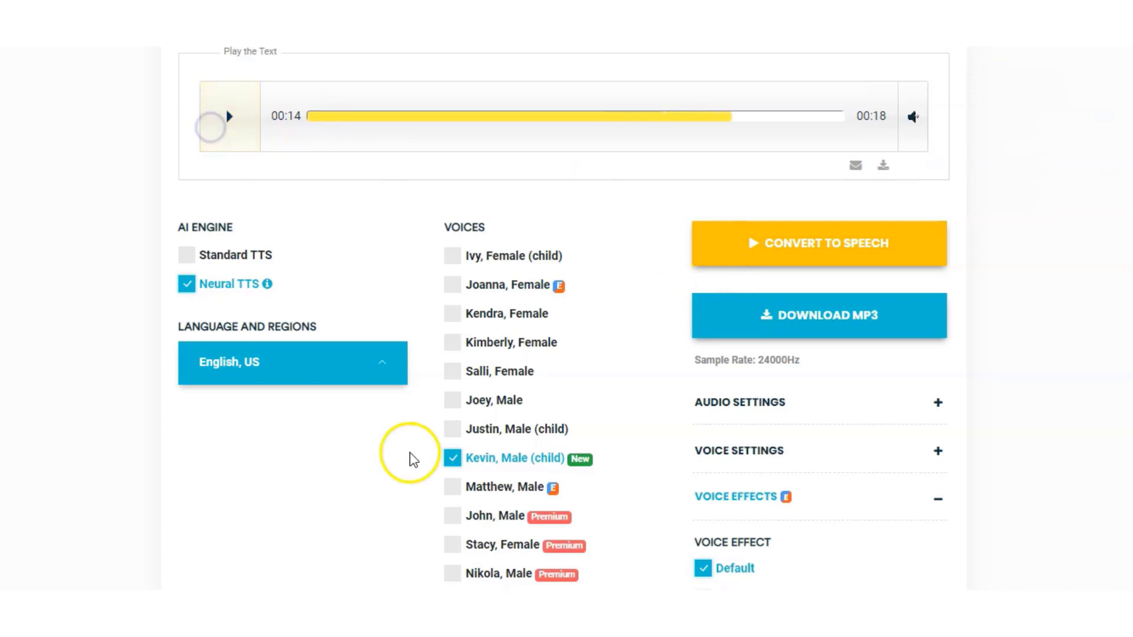
Generate speech with the Justin, Male (child) voice.
left_click(448, 430)
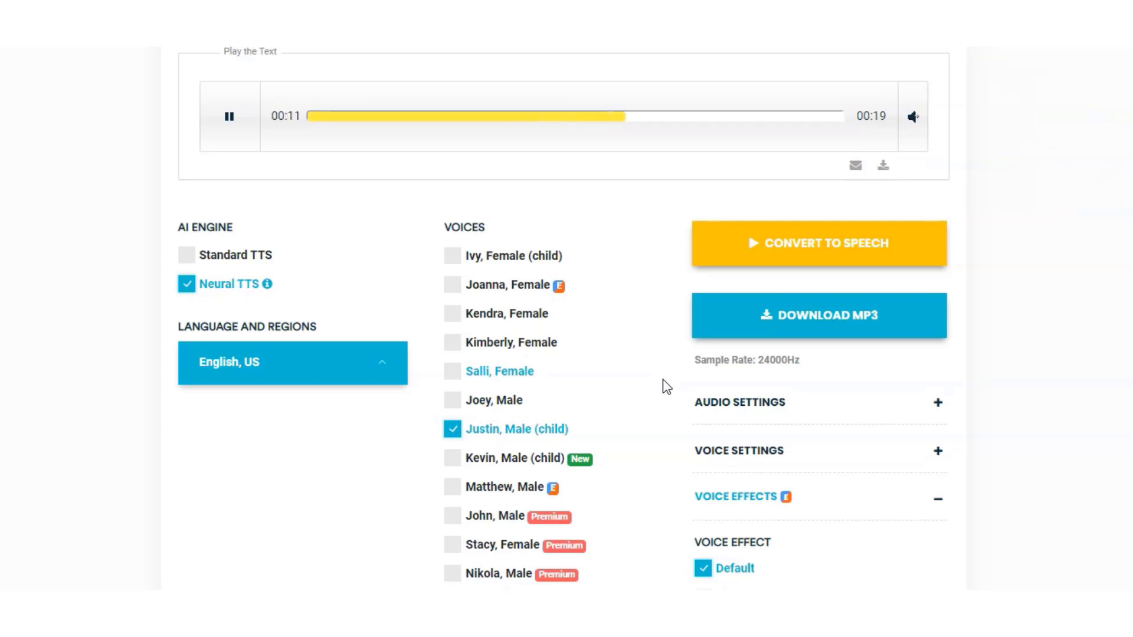
left_click(770, 242)
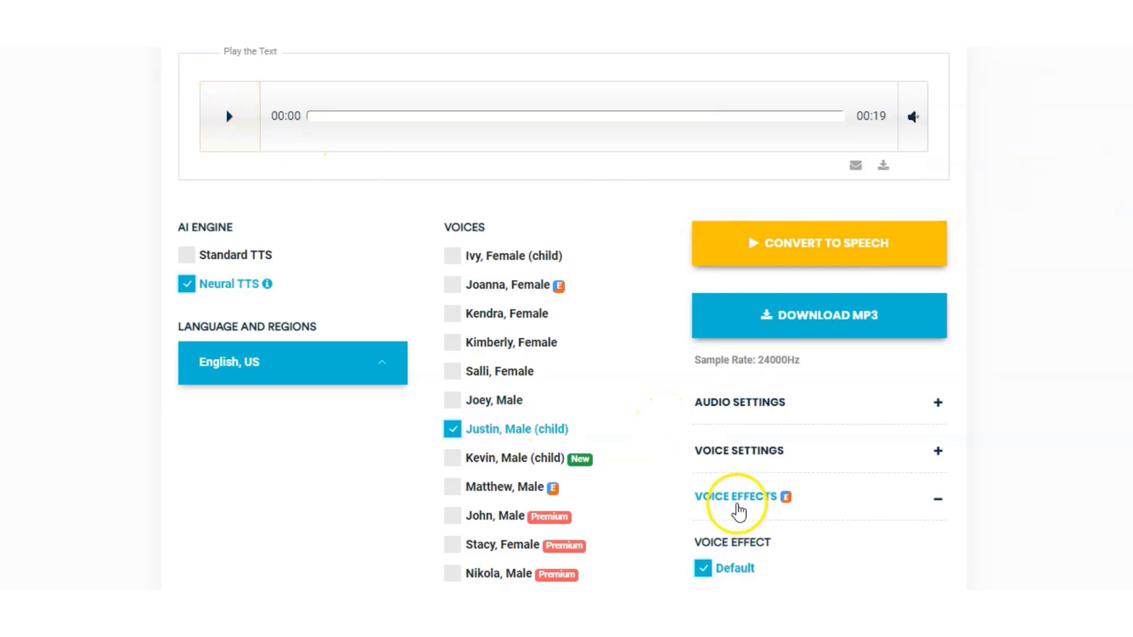
left_click(466, 275)
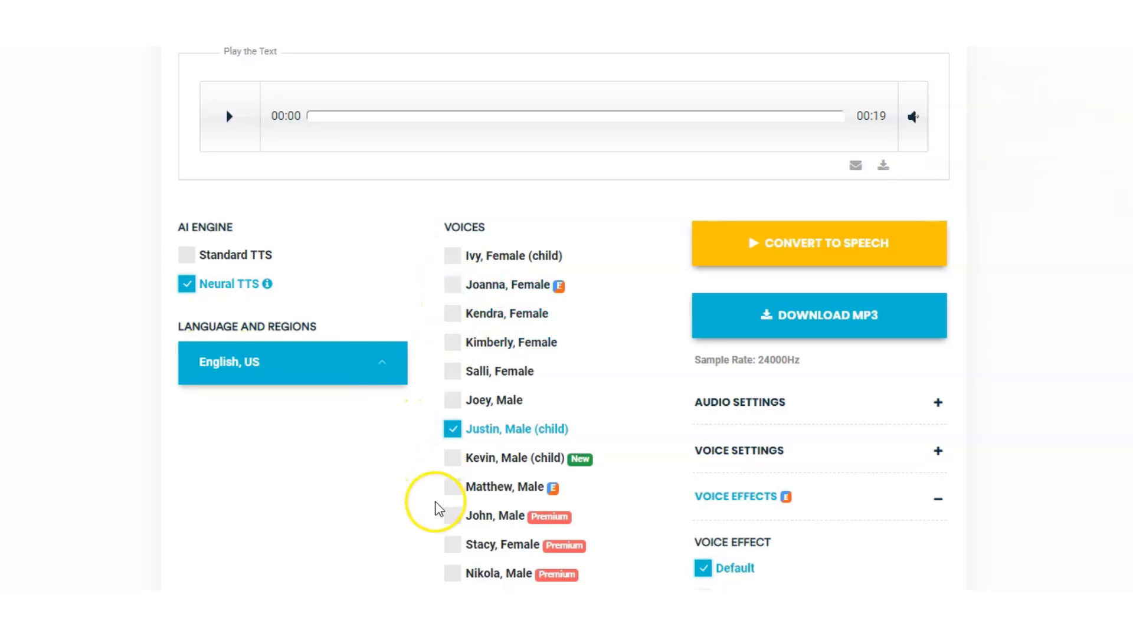
Select the Joanna, Female voice and generate speech in the Conversational style.
left_click(453, 286)
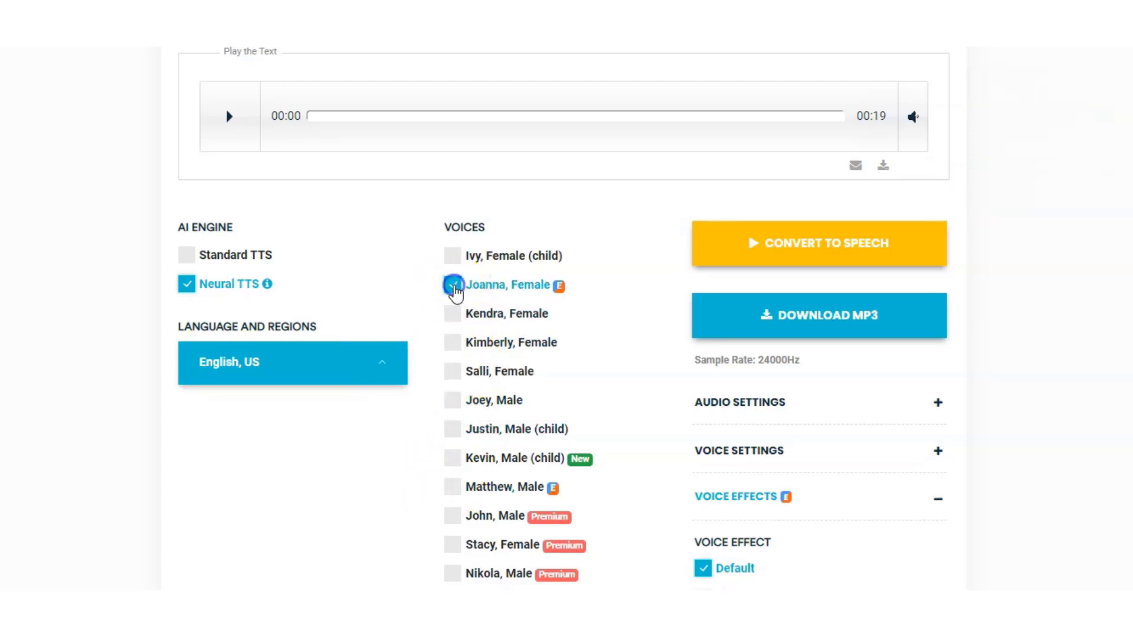
scroll(679, 443, "down", 2)
scroll(729, 444, "down", 3)
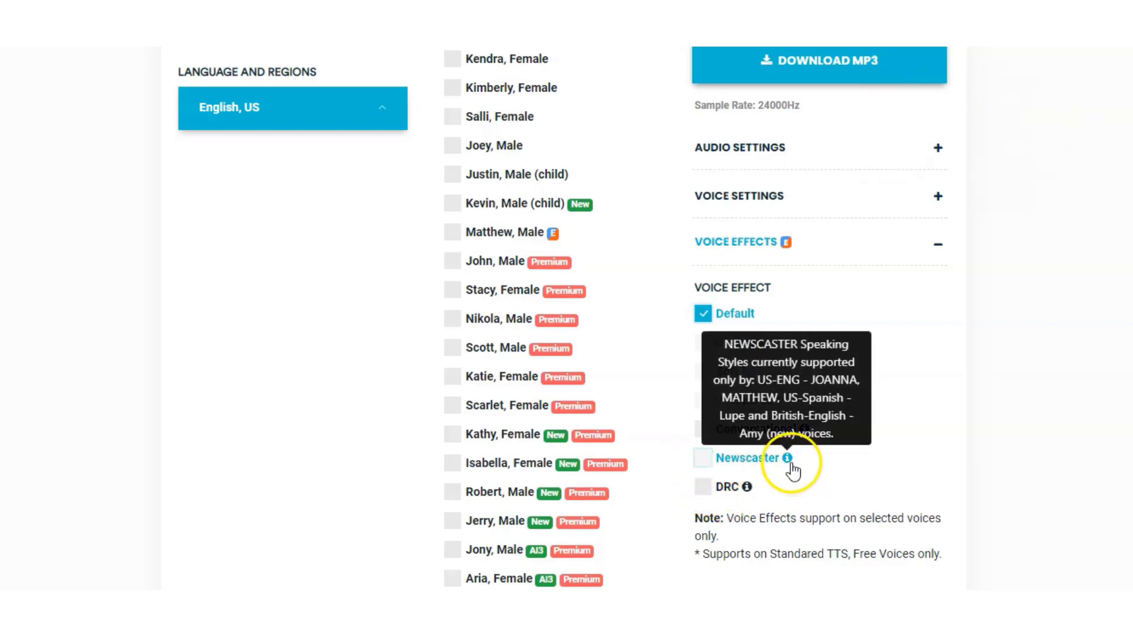
scroll(466, 289, "up", 4)
left_click(465, 288)
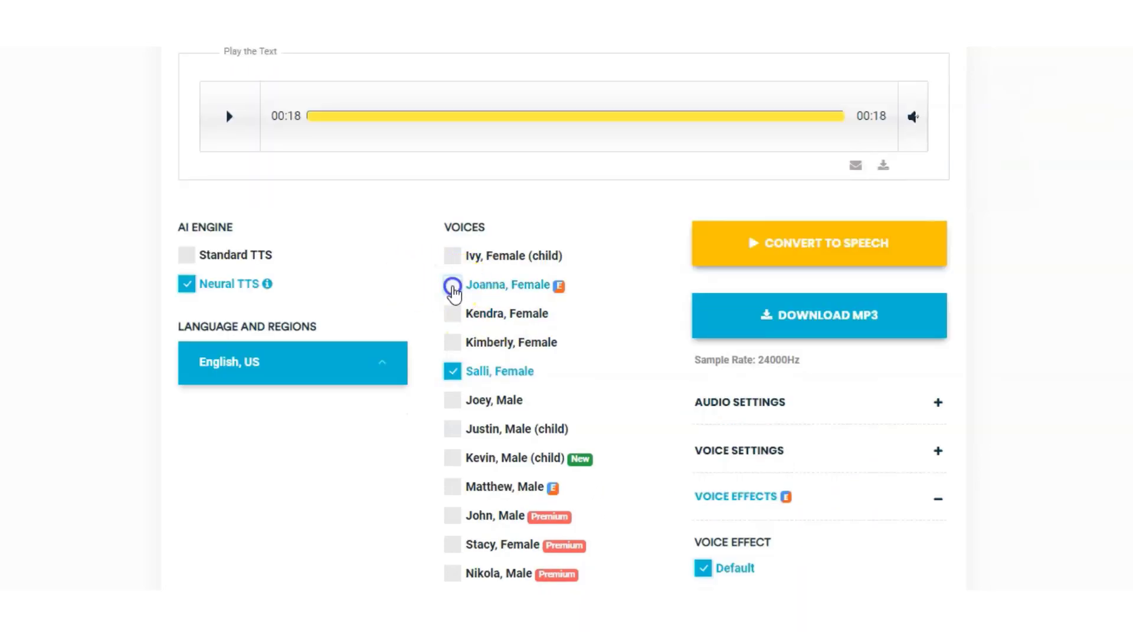
scroll(728, 399, "down", 4)
left_click(703, 430)
scroll(1040, 404, "up", 5)
left_click(848, 345)
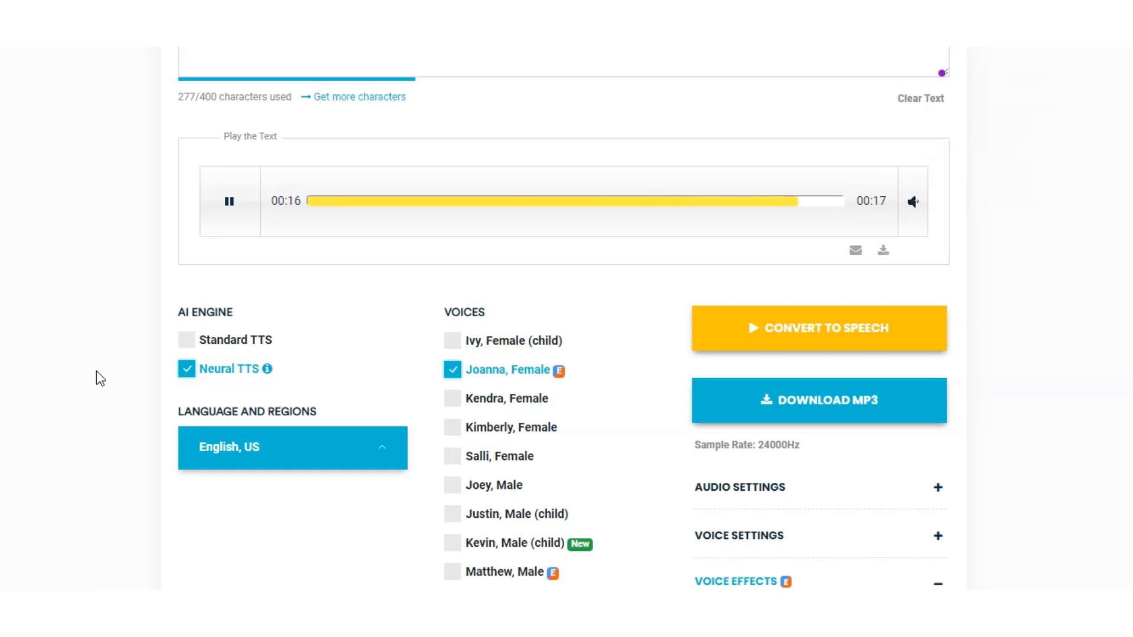
Switch the Joanna voice effect to Newscaster.
scroll(607, 412, "down", 6)
mouse_move(745, 490)
left_click(706, 458)
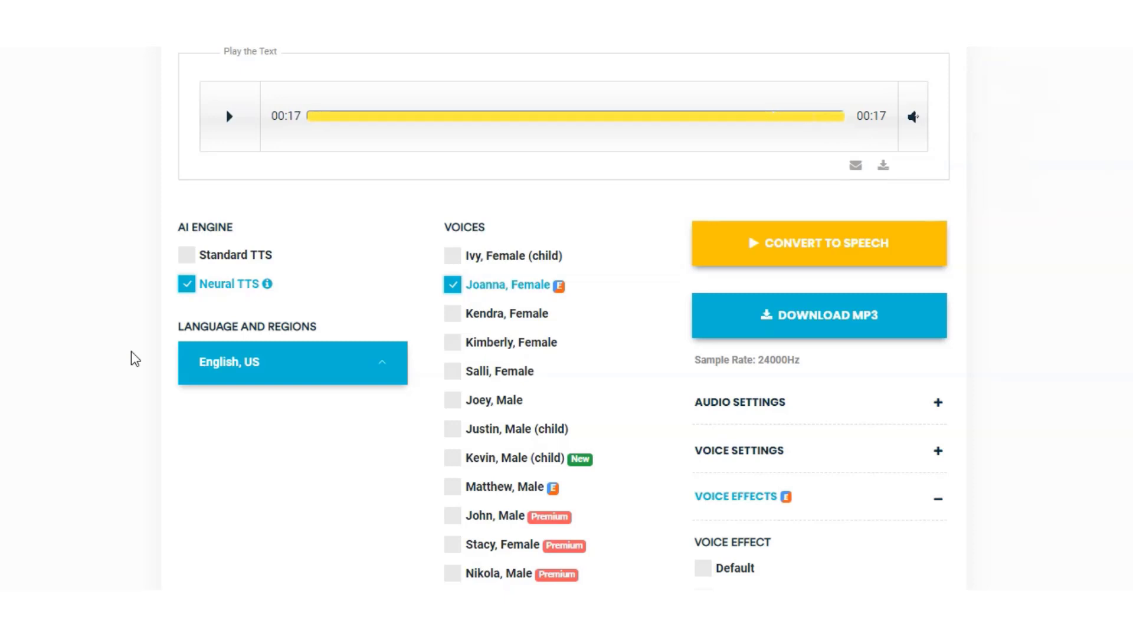
scroll(359, 458, "down", 4)
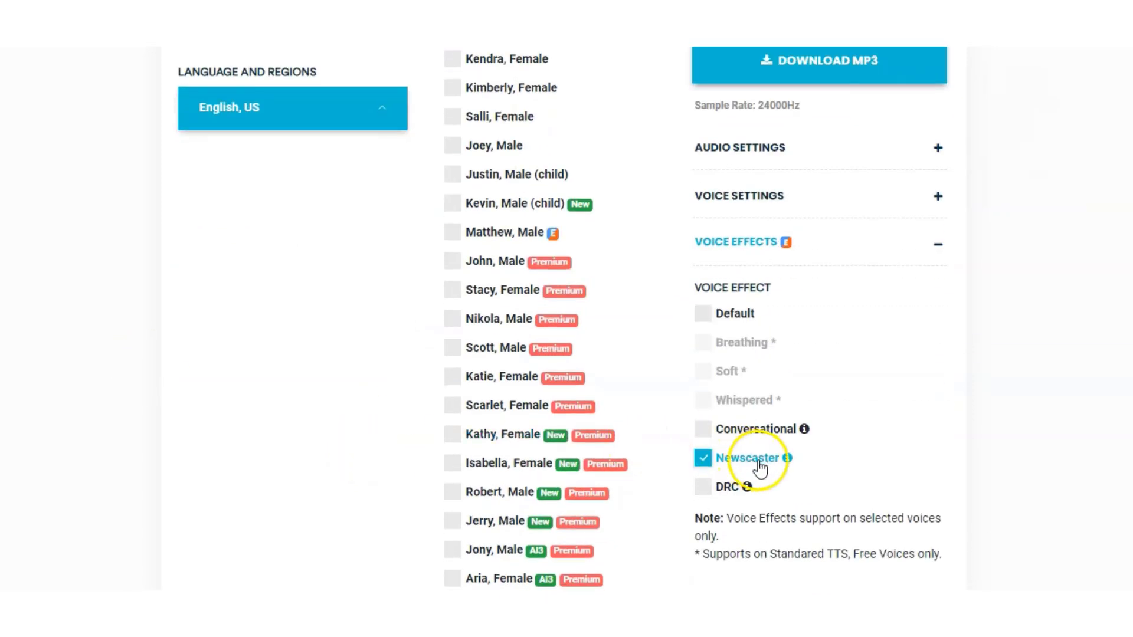
scroll(418, 410, "up", 3)
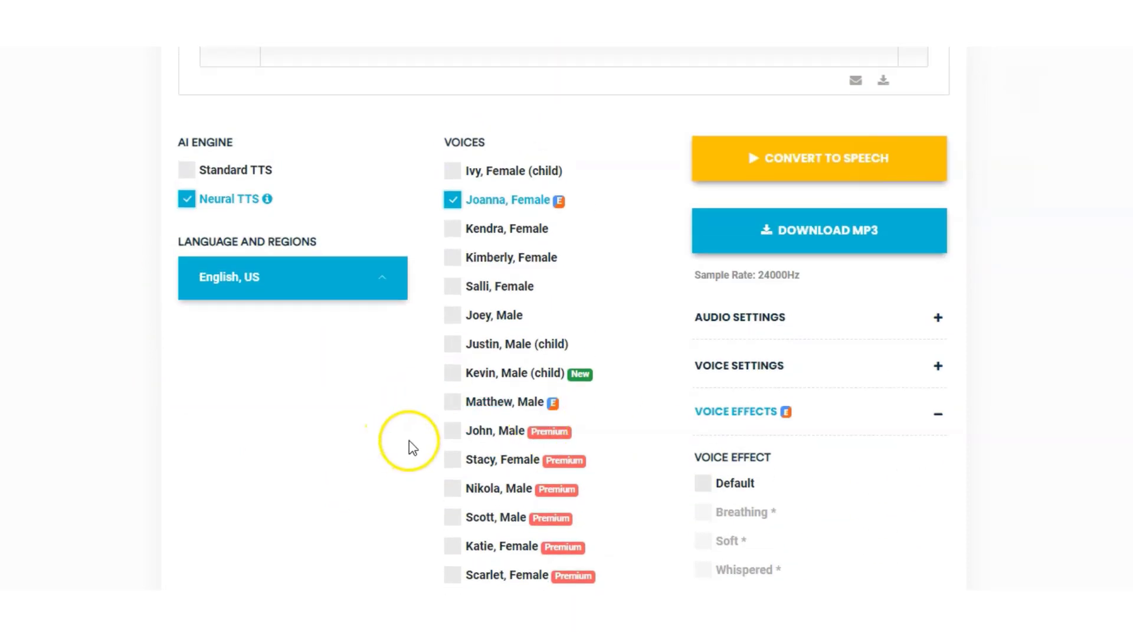
scroll(409, 445, "down", 3)
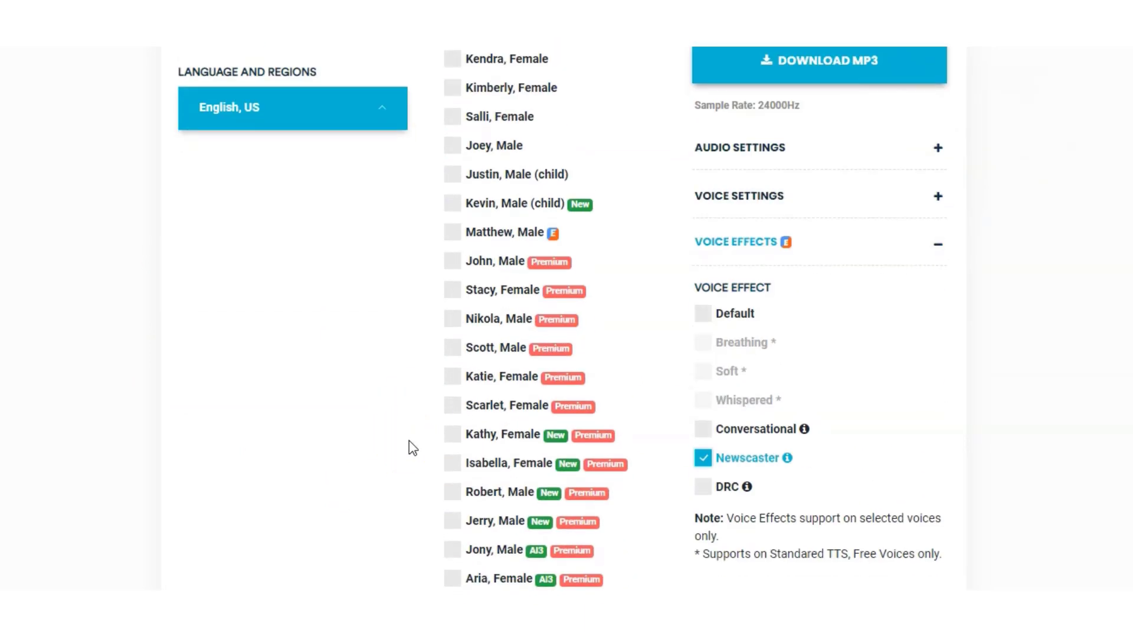
scroll(419, 480, "up", 7)
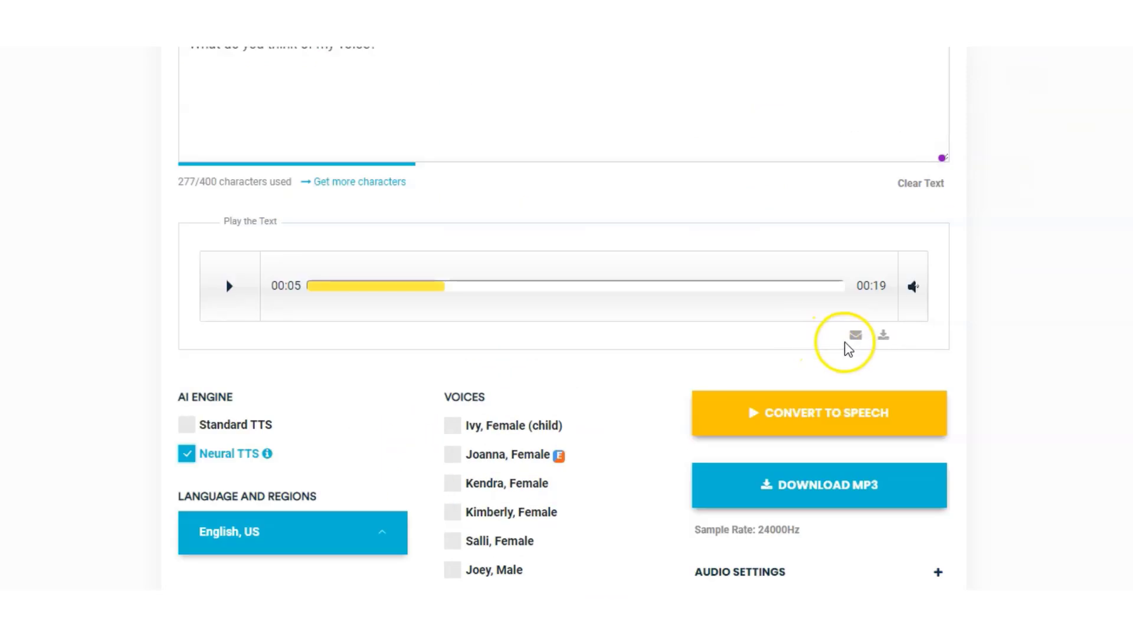
Download the 19-second speech as an MP3 and play it in Windows Media Player.
left_click(883, 338)
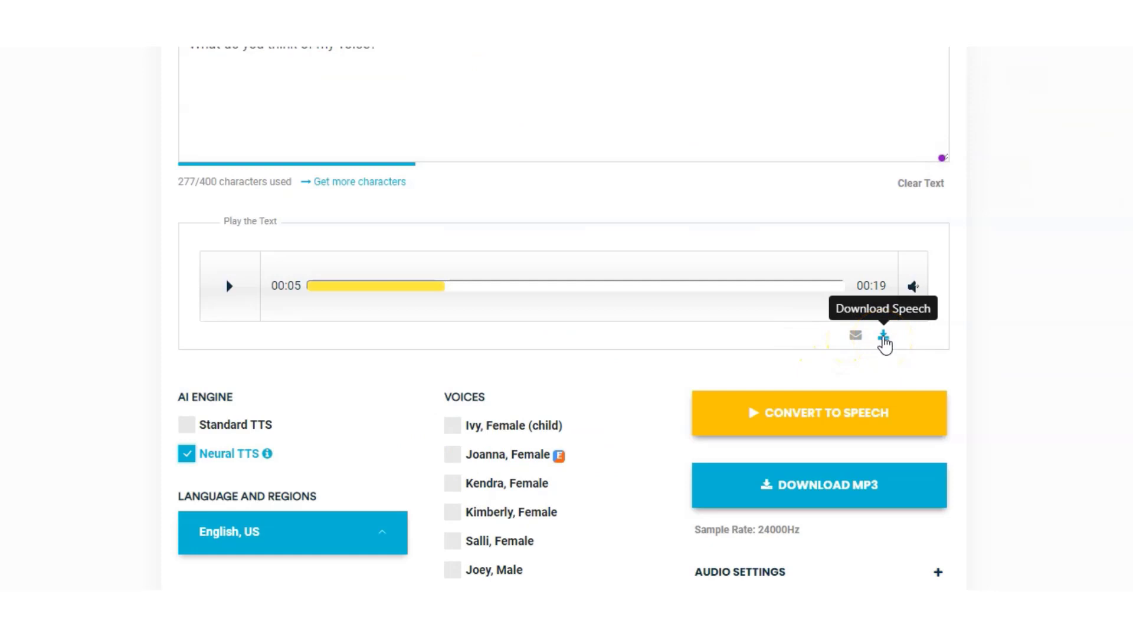
left_click(884, 338)
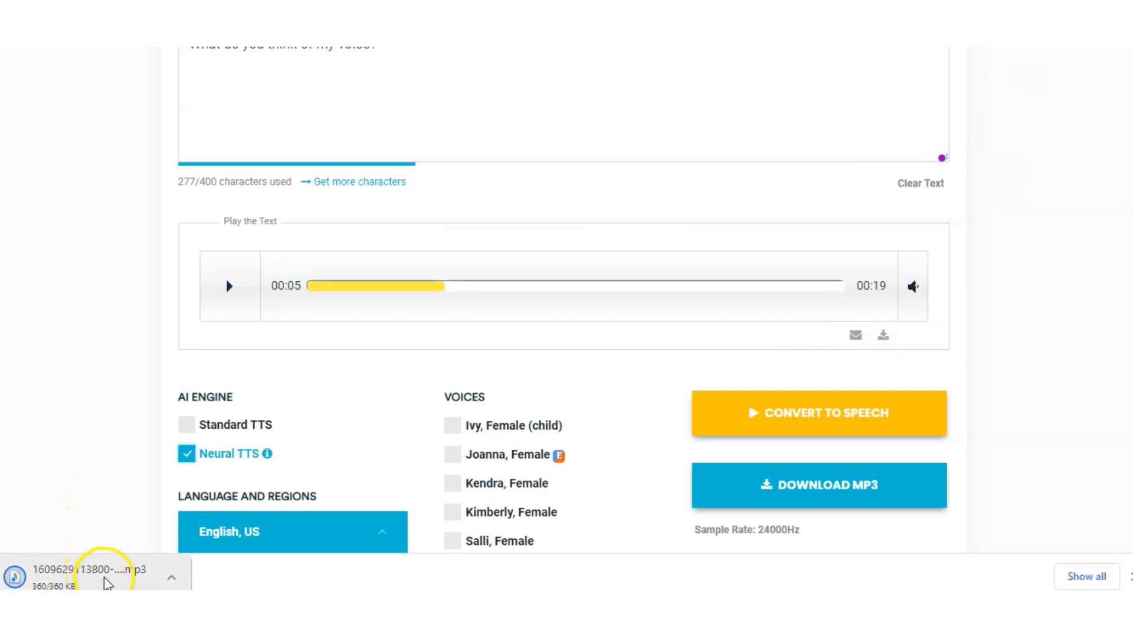
left_click(171, 578)
left_click(204, 472)
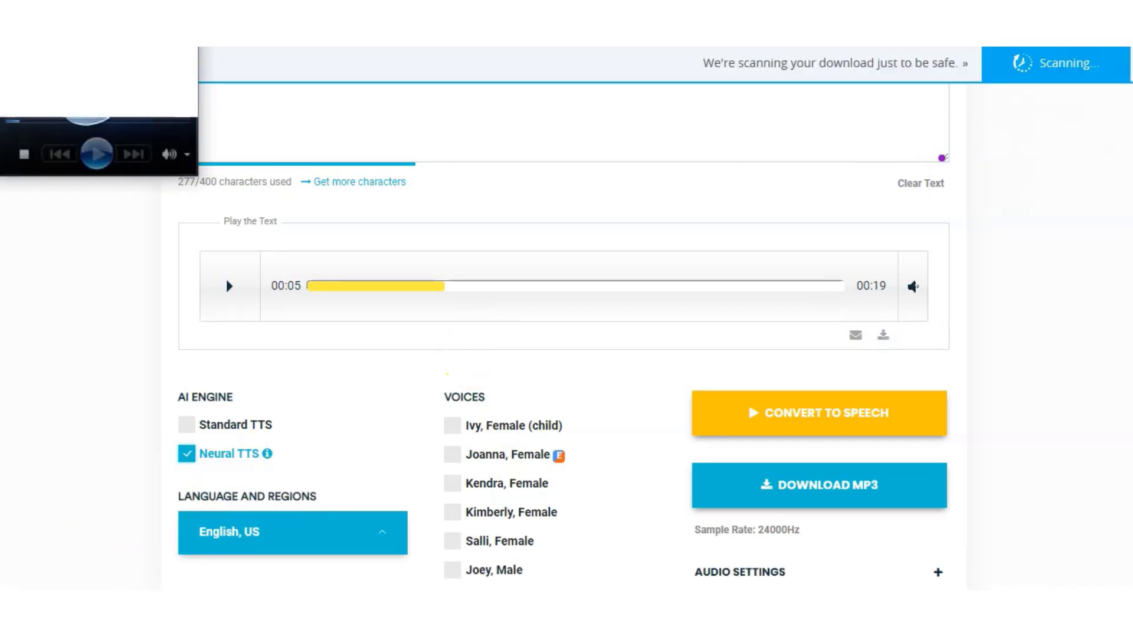
left_click(93, 155)
scroll(222, 362, "up", 10)
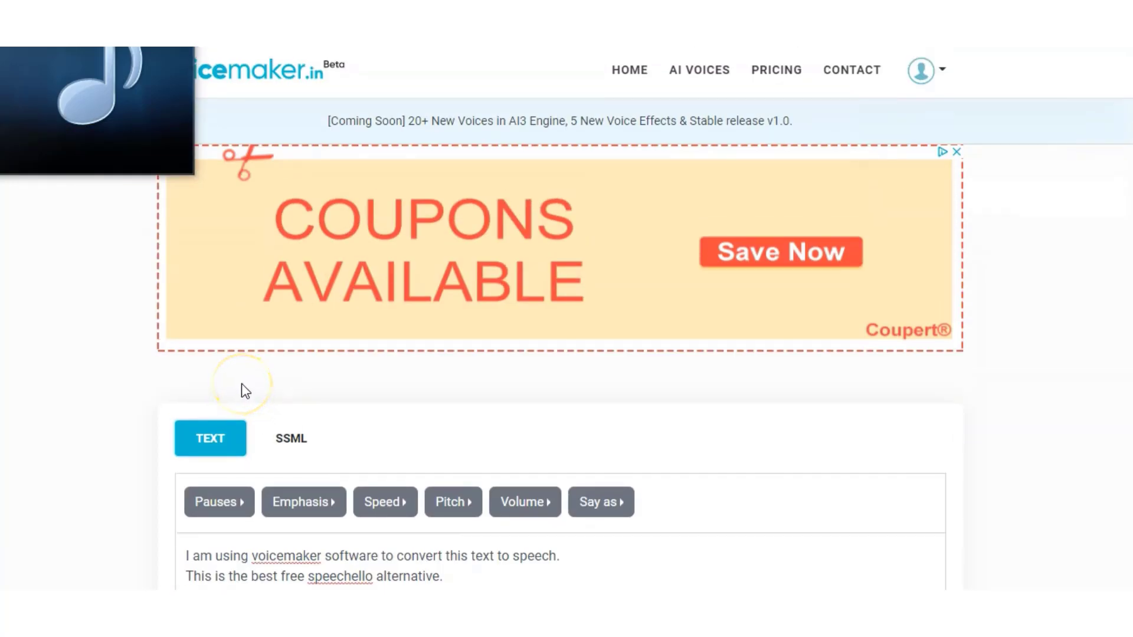
left_click(292, 503)
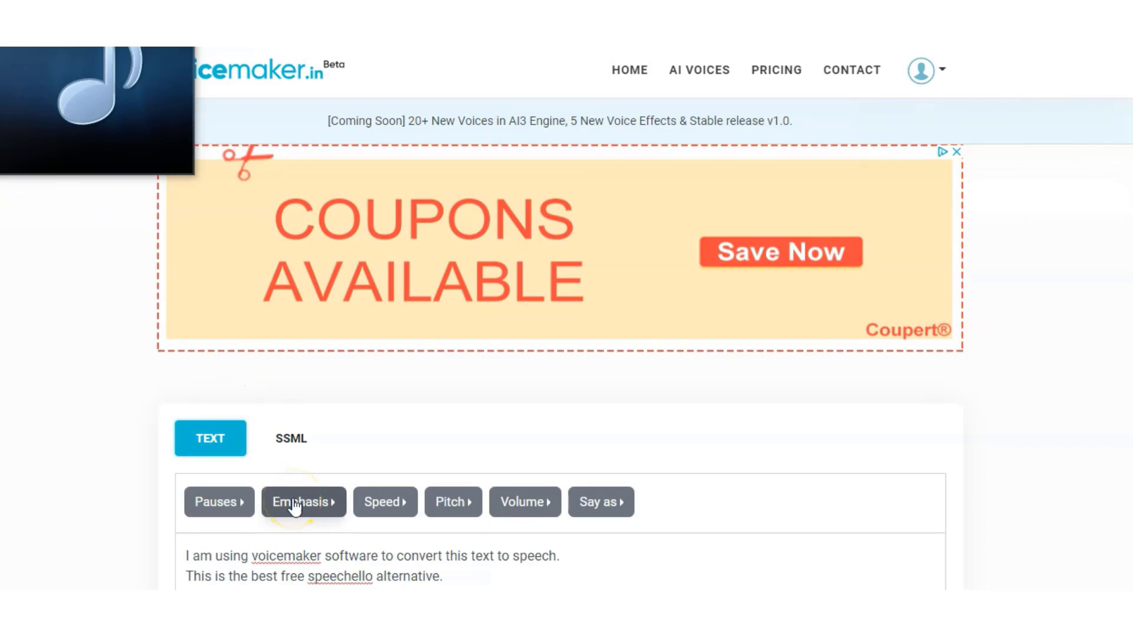